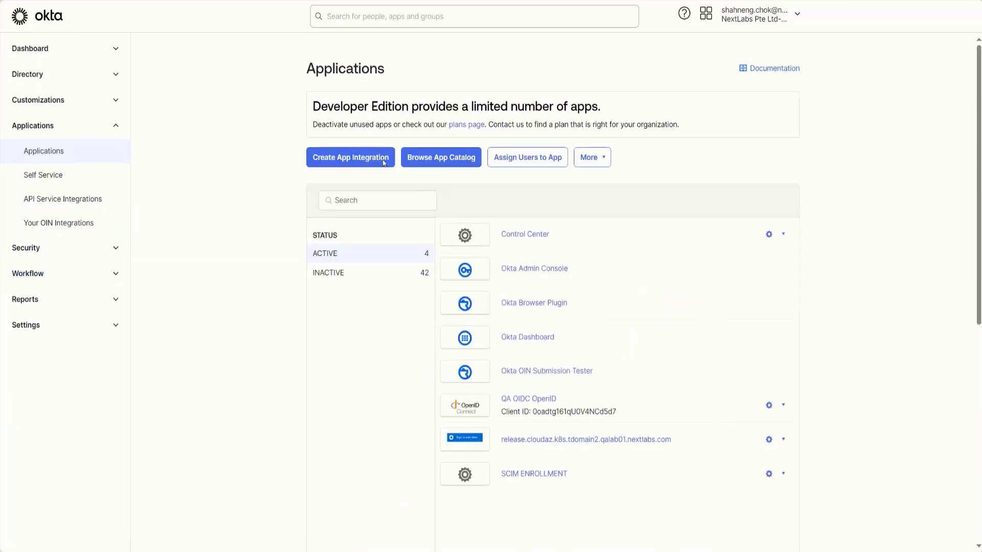
Step: Create a new SAML 2.0 app integration named "SSO Demo" and continue to its SAML configuration
{"action": "left_click", "coordinate": [376, 161]}
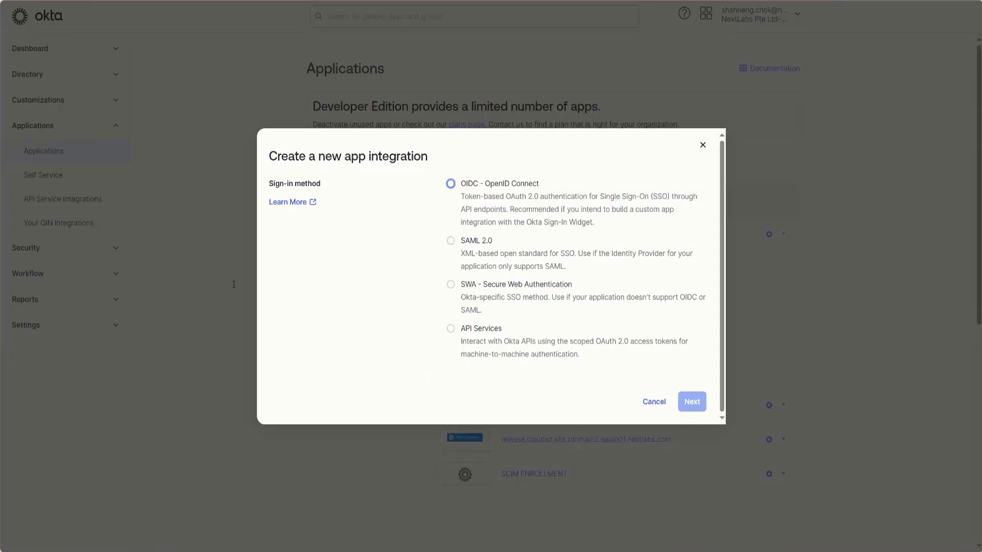
{"action": "left_click", "coordinate": [451, 241]}
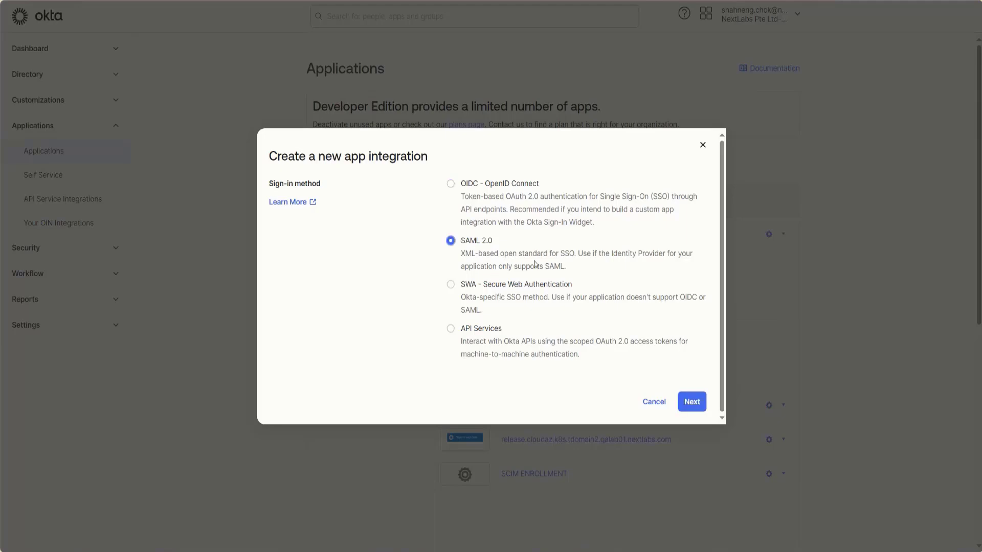
{"action": "left_click", "coordinate": [691, 402]}
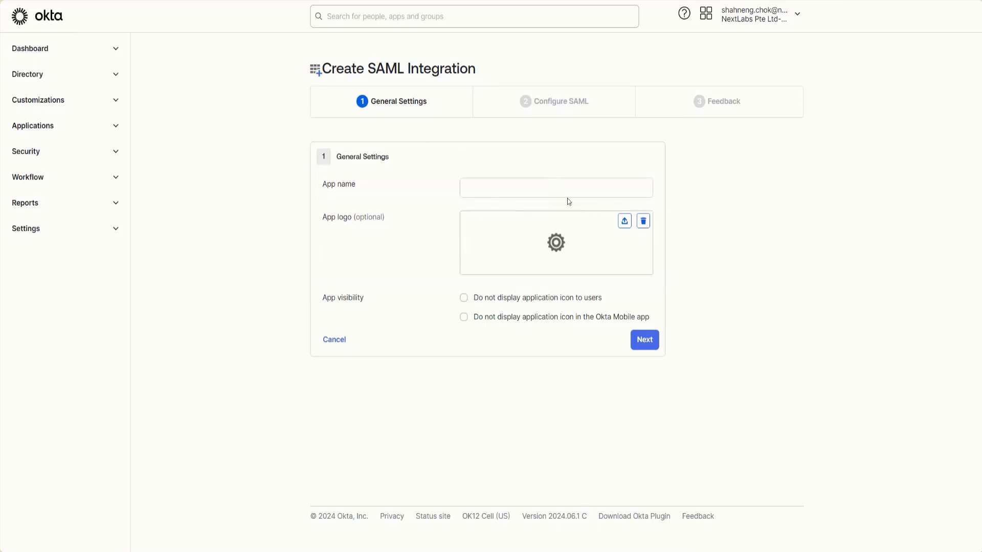
{"action": "left_click", "coordinate": [540, 188]}
{"action": "type", "text": "SSO Demo"}
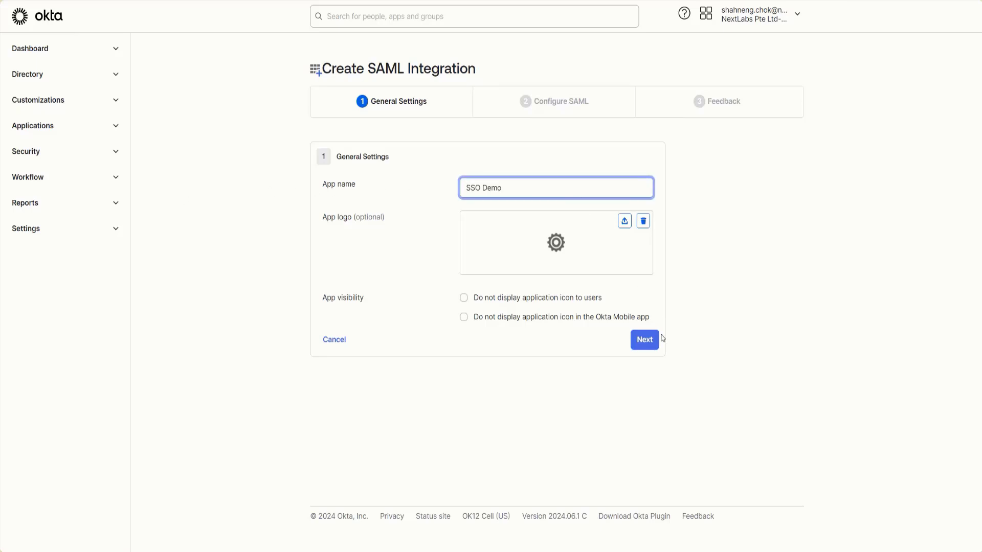
{"action": "left_click", "coordinate": [645, 340]}
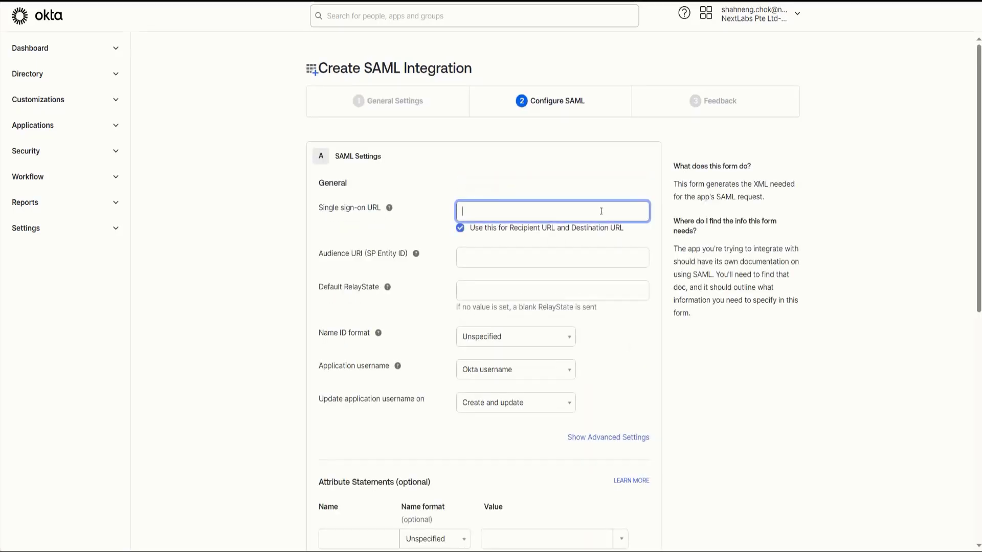
{"action": "key", "text": "ctrl+v"}
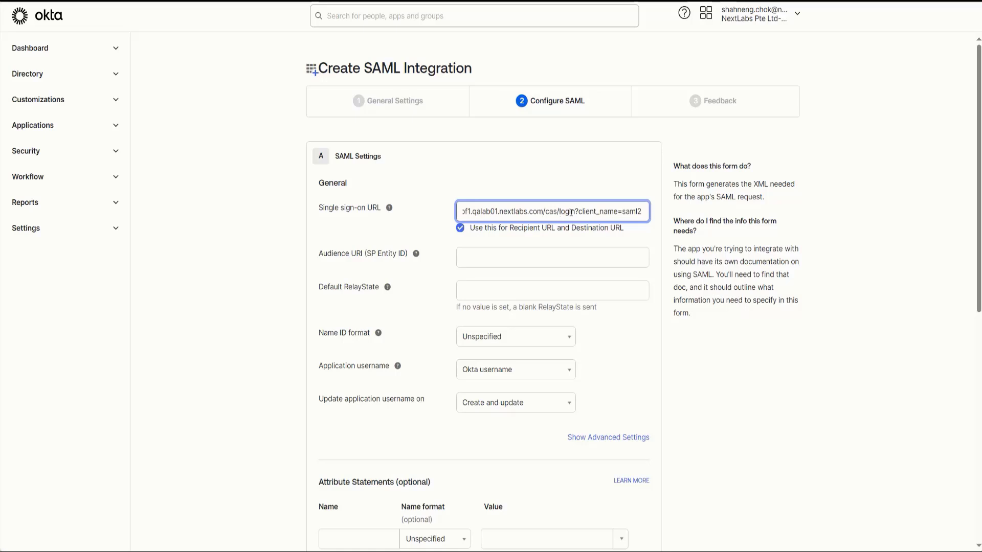
{"action": "left_click_drag", "start_coordinate": [559, 212], "coordinate": [646, 211]}
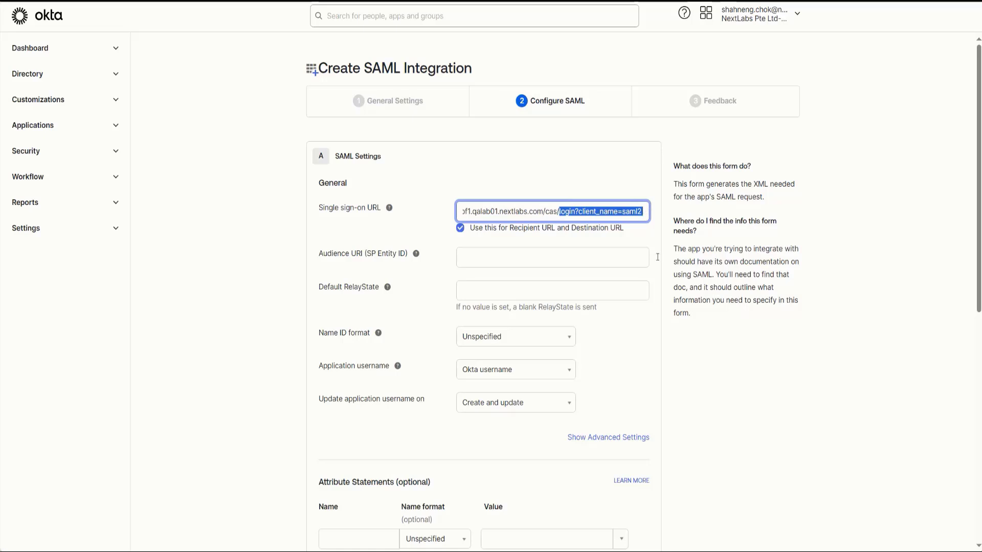
{"action": "left_click", "coordinate": [713, 378]}
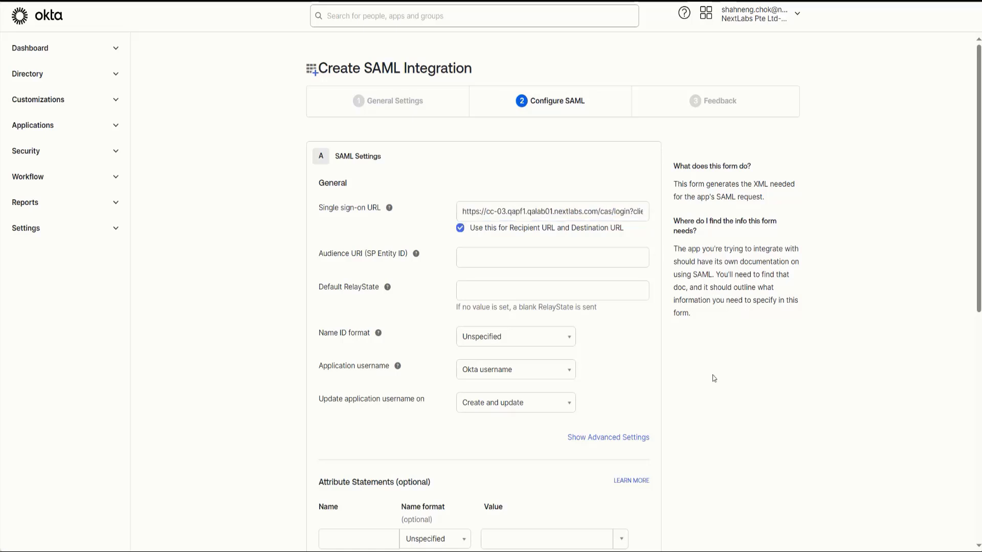
{"action": "left_click", "coordinate": [519, 257]}
{"action": "type", "text": "urn:mace:saml:pac4j.org"}
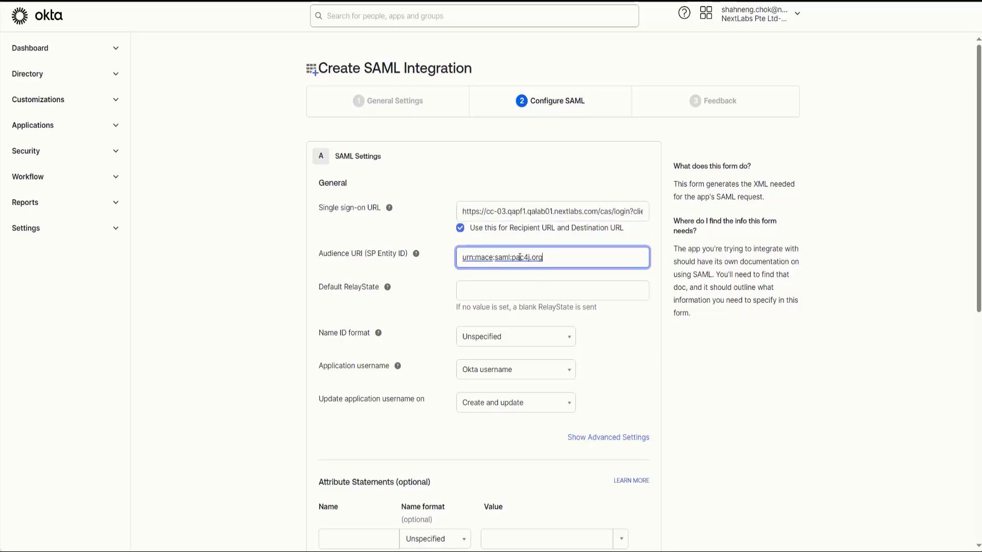
{"action": "left_click", "coordinate": [847, 401]}
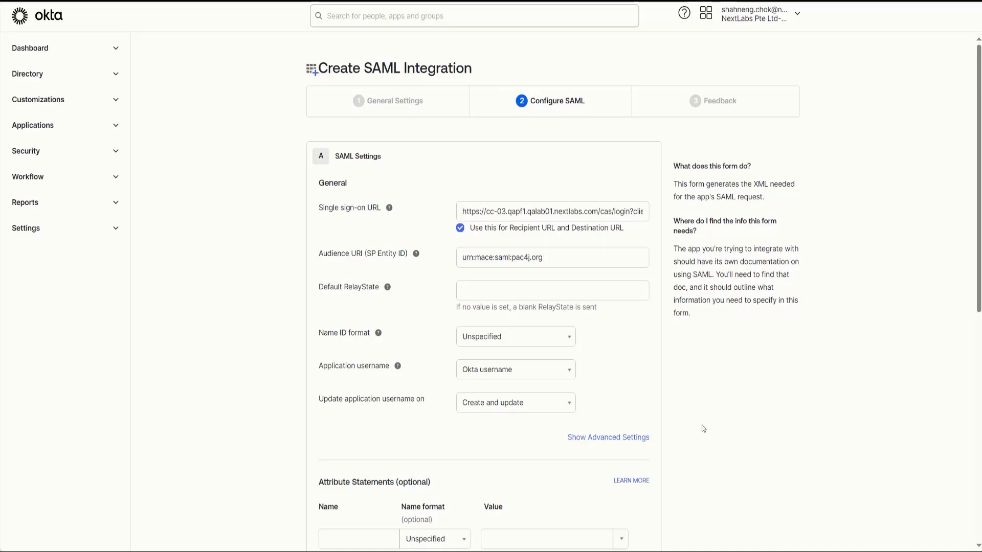
{"action": "left_click", "coordinate": [641, 440]}
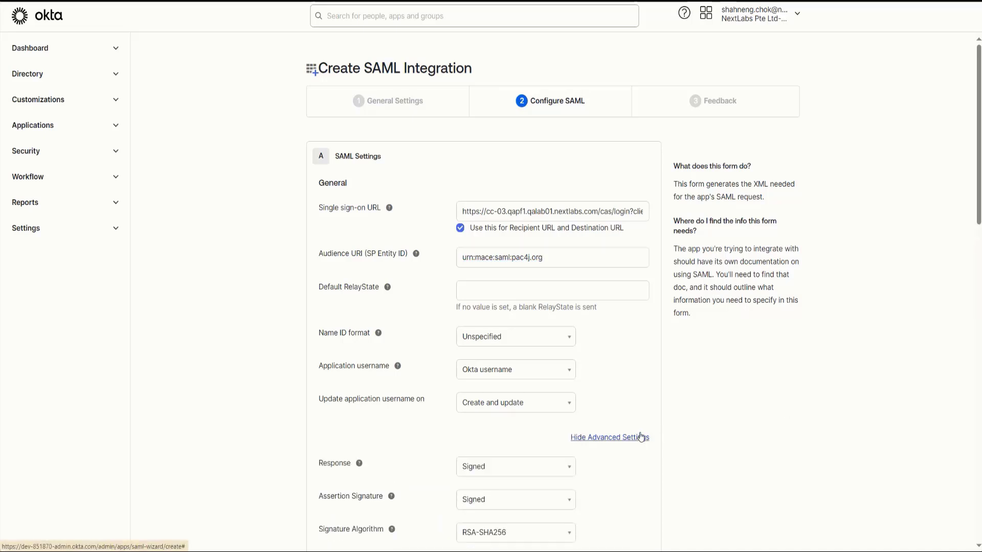
{"action": "scroll", "coordinate": [753, 394], "scroll_direction": "down", "scroll_amount": 5}
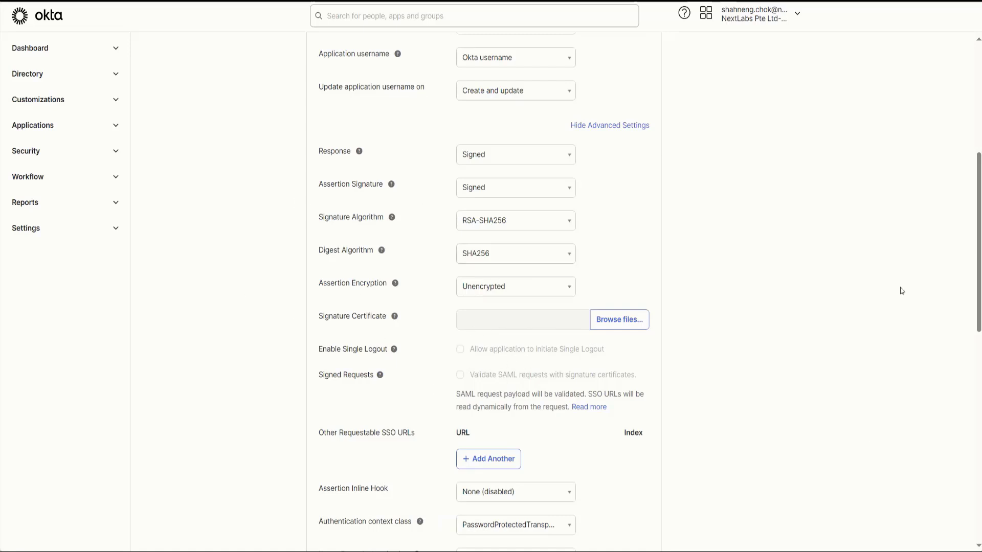
{"action": "scroll", "coordinate": [900, 287], "scroll_direction": "down", "scroll_amount": 5}
{"action": "left_click", "coordinate": [547, 355]}
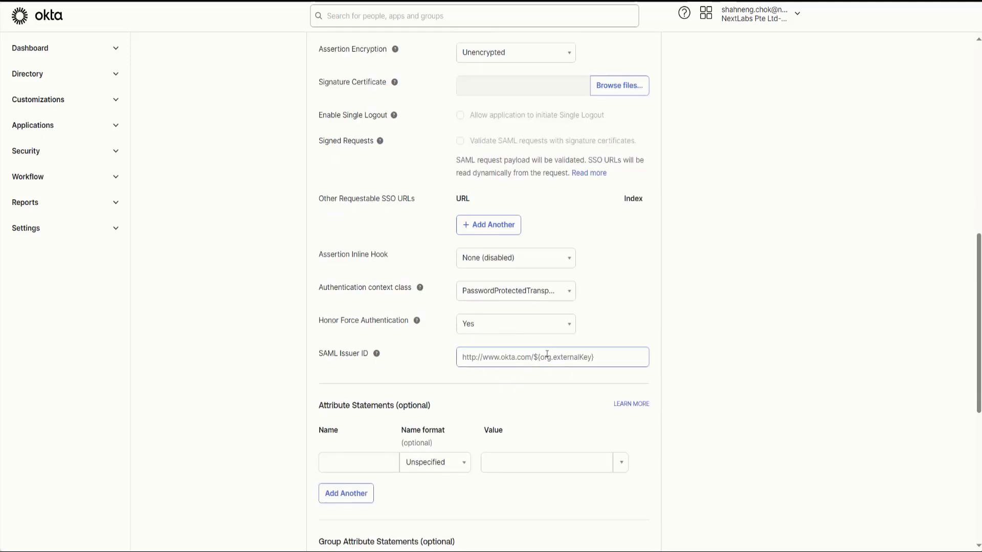
{"action": "left_click", "coordinate": [548, 355]}
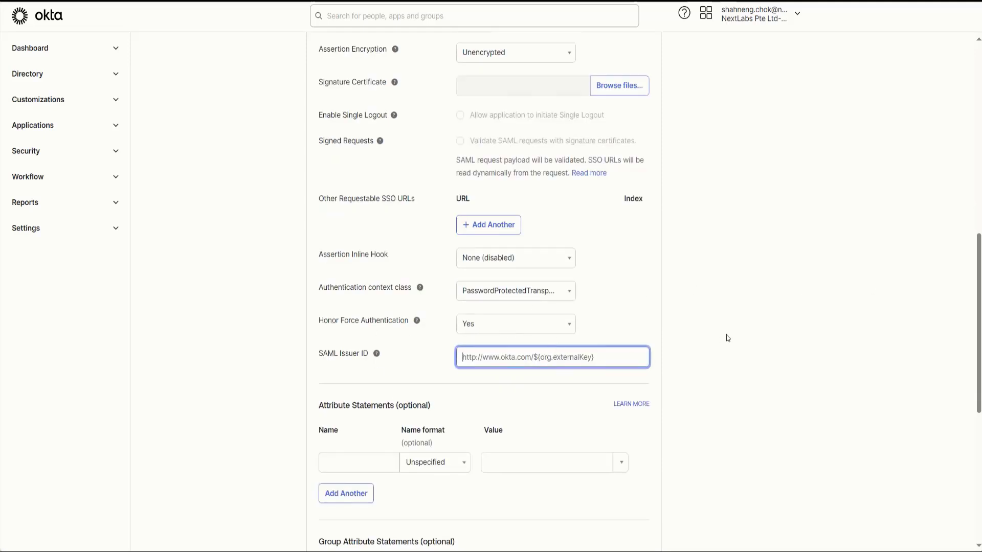
{"action": "type", "text": "http://www.okta.com/${org.externalKey}"}
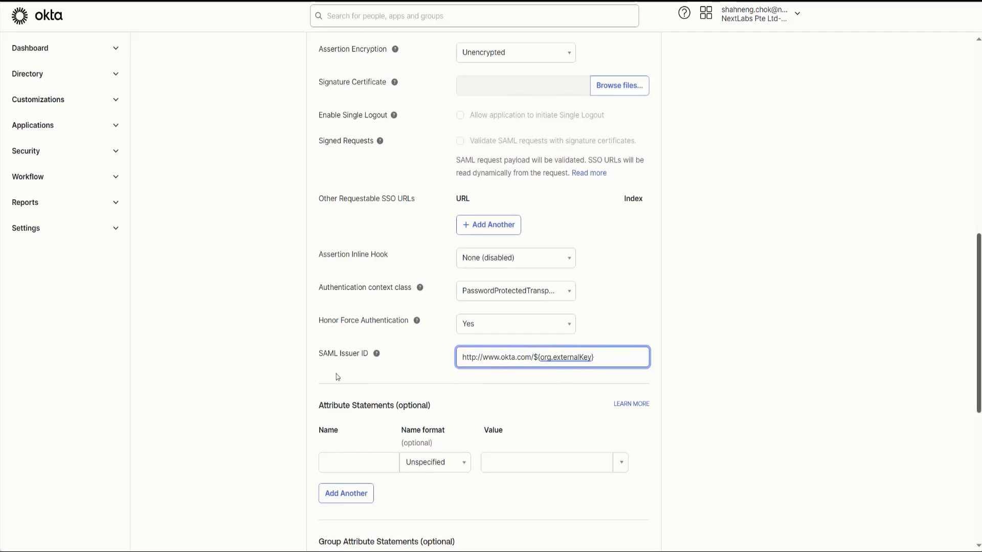
{"action": "left_click", "coordinate": [782, 316]}
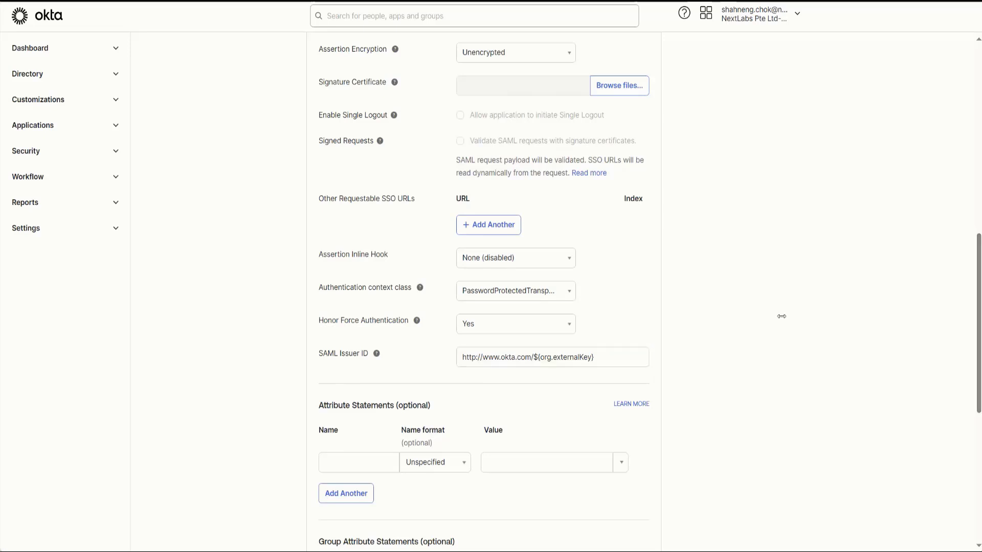
Step: Name the first attribute statement urn:oid:1.3.6.1.4.1.5923.1.1.1.6 and set its name format to URI Reference
{"action": "scroll", "coordinate": [782, 319], "scroll_direction": "down", "scroll_amount": 5}
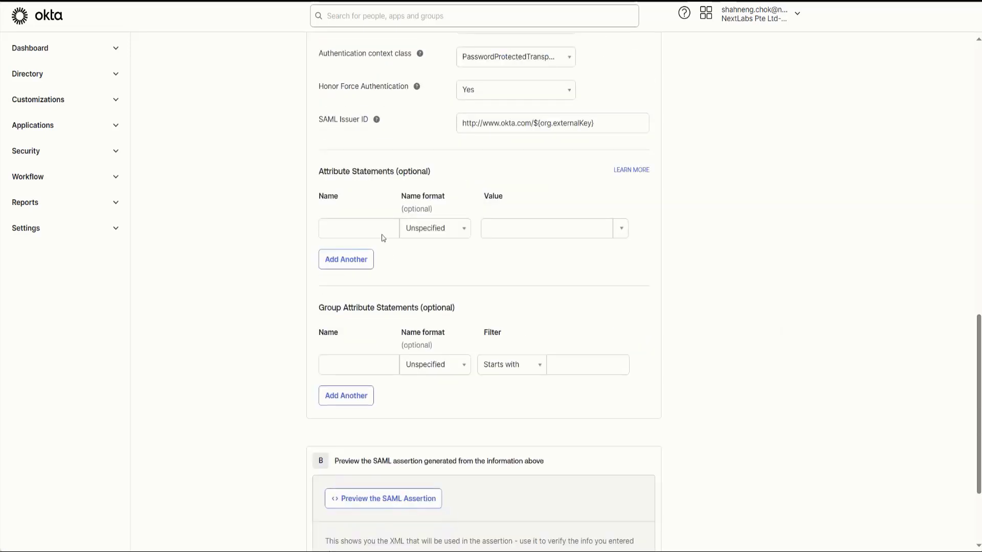
{"action": "left_click", "coordinate": [381, 230]}
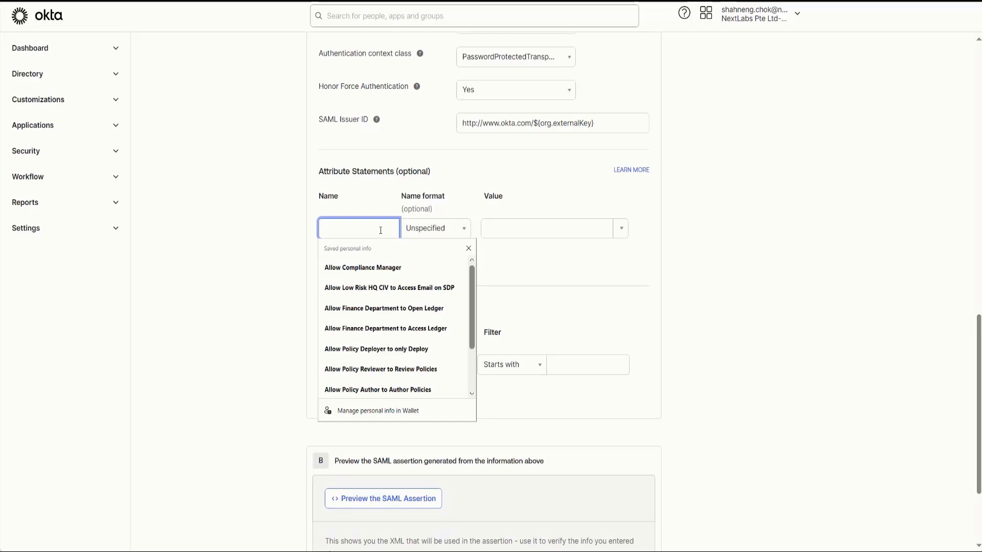
{"action": "type", "text": "1.3.6.1.4.1.5923.1.1.1.6"}
{"action": "left_click", "coordinate": [691, 264]}
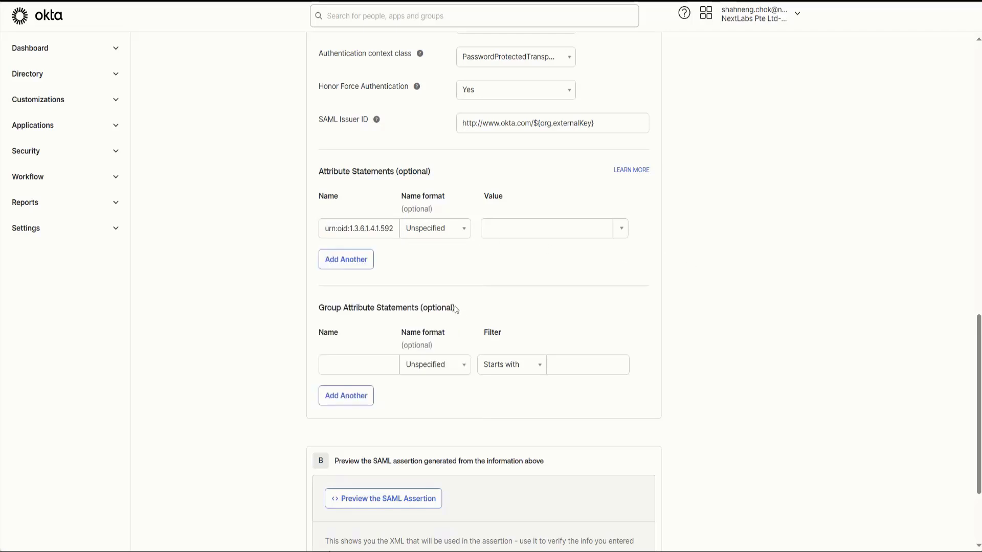
{"action": "left_click", "coordinate": [435, 231]}
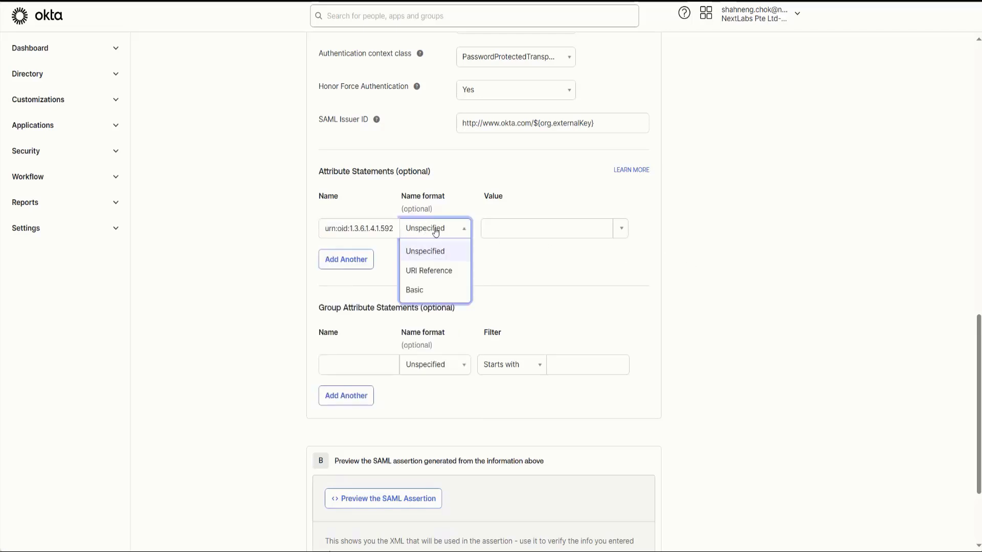
{"action": "left_click", "coordinate": [425, 272]}
Step: Add two more attribute statement rows and set the first statement's value to user.login
{"action": "left_click", "coordinate": [338, 263]}
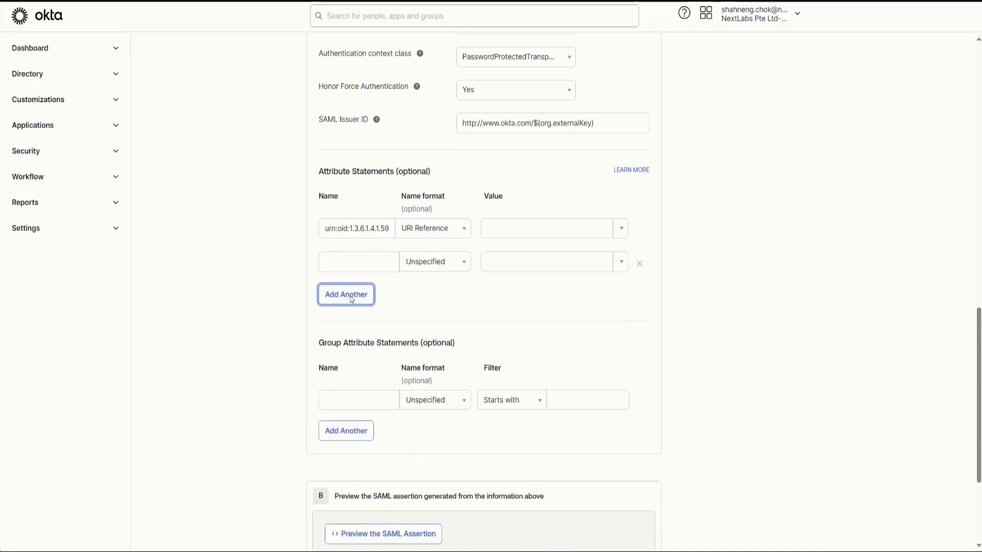
{"action": "left_click", "coordinate": [349, 295]}
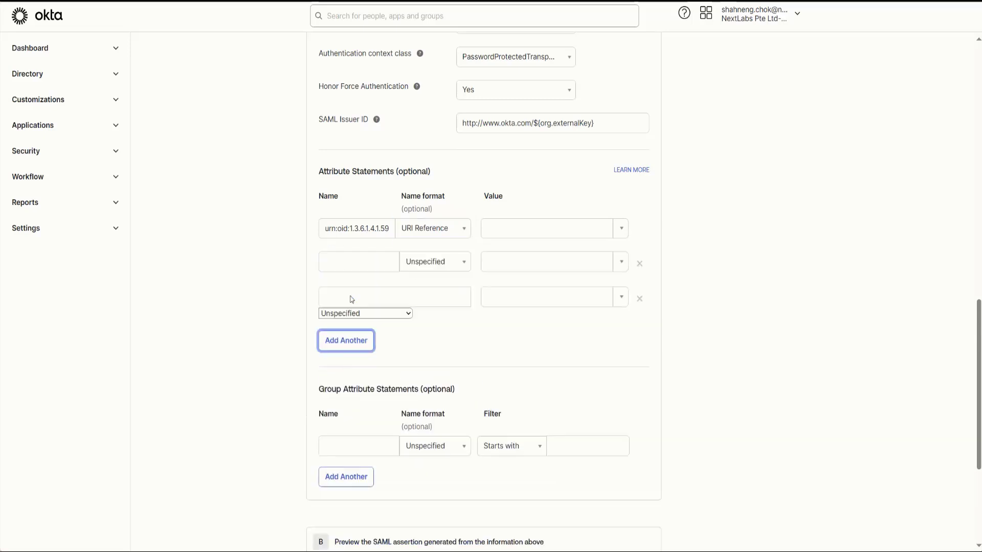
{"action": "left_click", "coordinate": [556, 229]}
{"action": "type", "text": "user.login"}
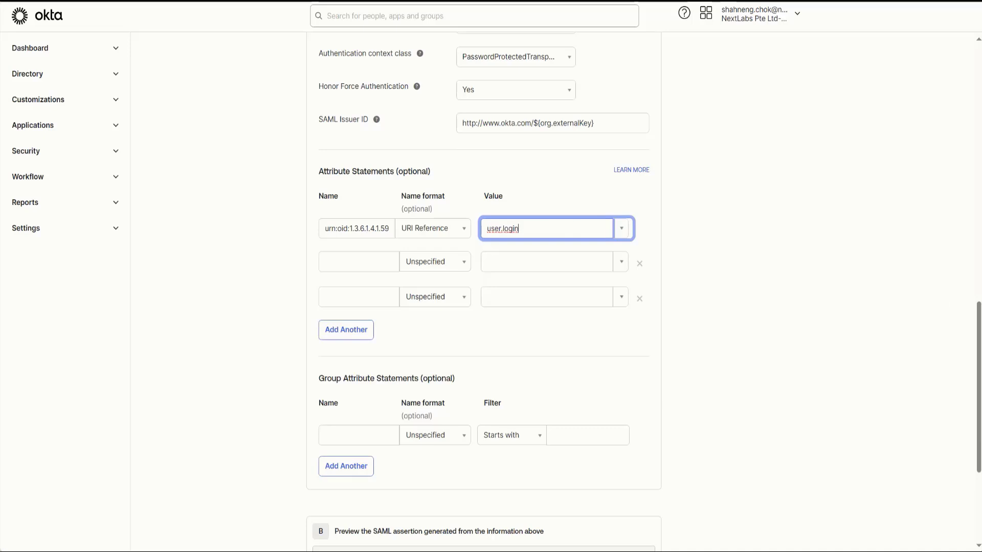
Step: Fill in the second attribute statement with the name urn:oid:2.5.4.42 and the value user.firstName
{"action": "left_click", "coordinate": [366, 263]}
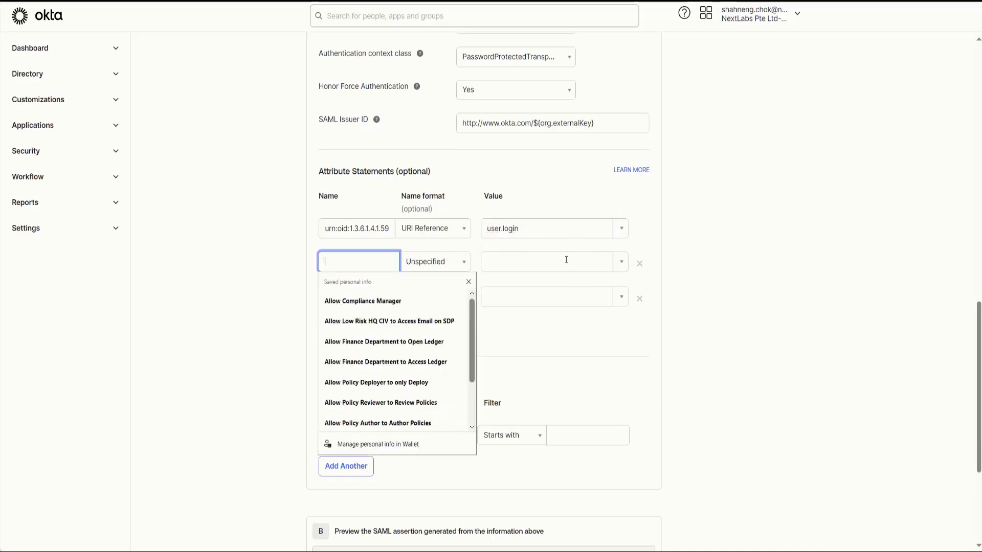
{"action": "type", "text": "urn:oid:2.5.4.42"}
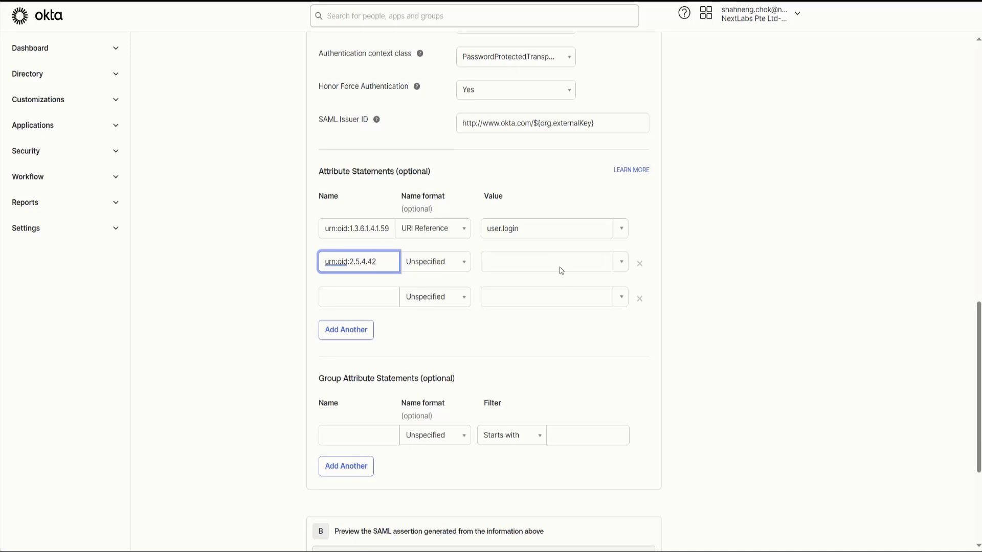
{"action": "left_click", "coordinate": [552, 262]}
{"action": "type", "text": "user.firstName"}
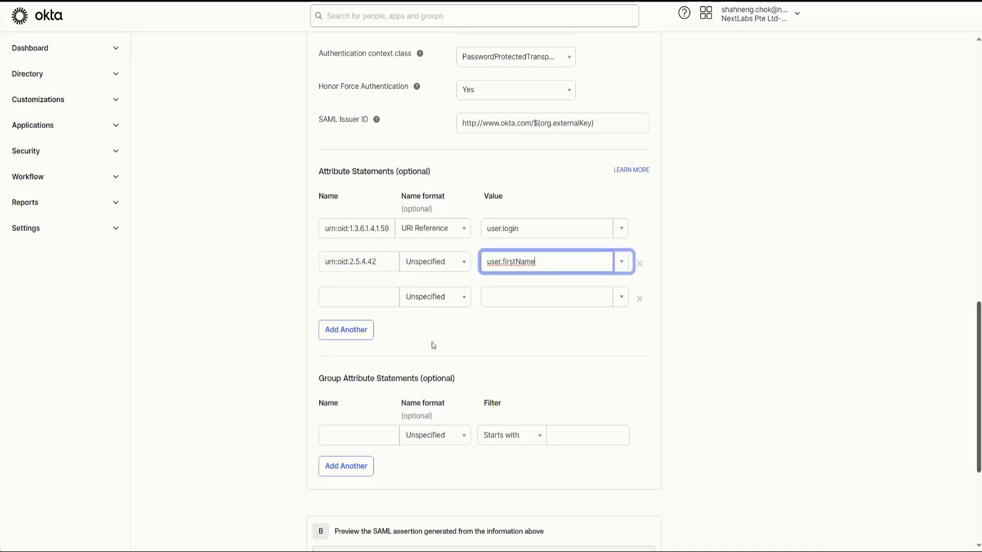
Step: Fill in the third attribute statement with the name urn:oid:0.9.2342.19200300.100.1.3 and the value user.email
{"action": "left_click", "coordinate": [361, 296]}
{"action": "type", "text": "urn:oid:0.9.2342.19200300.100.1.3"}
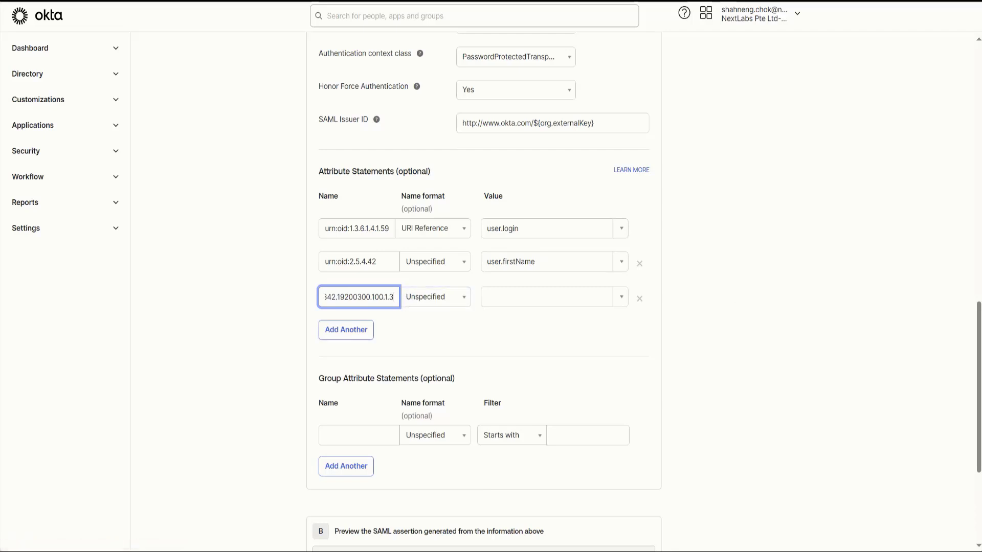
{"action": "left_click", "coordinate": [532, 302]}
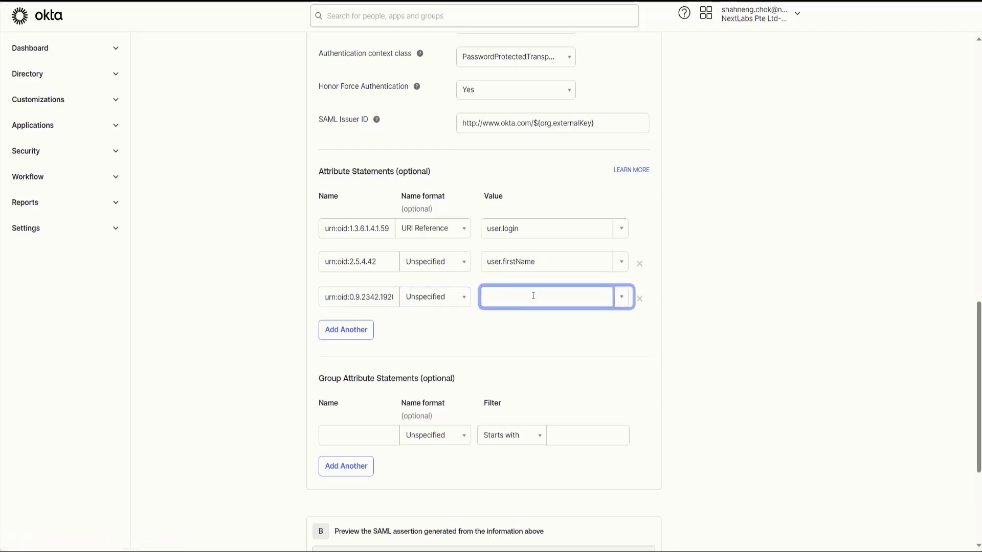
{"action": "type", "text": "user.email"}
Step: Set the name format of the second and third attribute statements to URI Reference
{"action": "left_click", "coordinate": [432, 264]}
{"action": "left_click", "coordinate": [431, 302]}
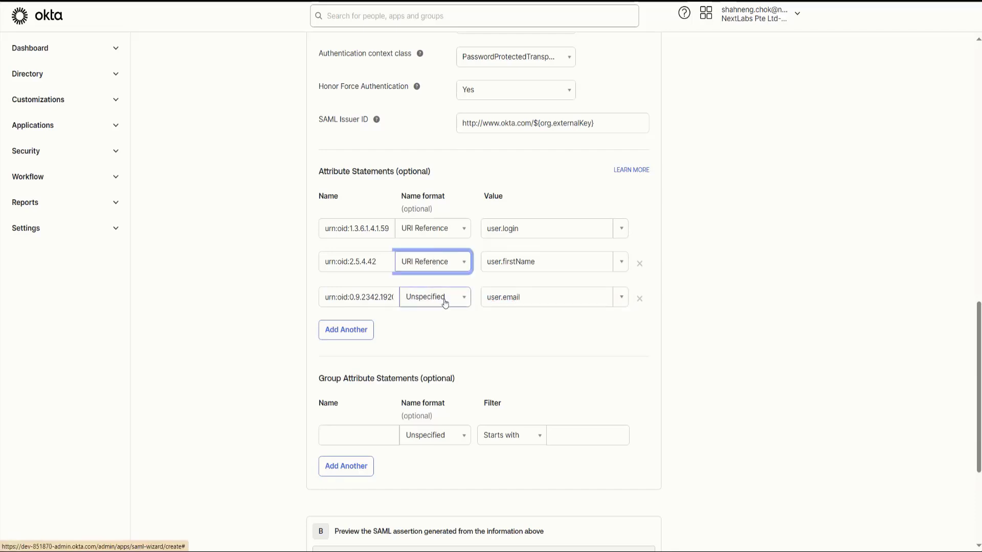
{"action": "left_click", "coordinate": [444, 303]}
{"action": "left_click", "coordinate": [430, 339]}
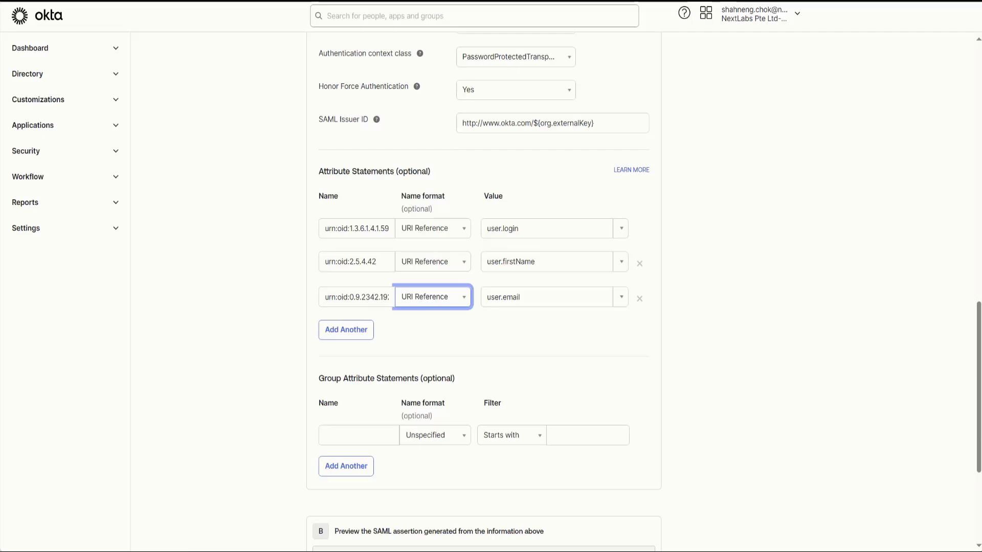
{"action": "left_click", "coordinate": [714, 373]}
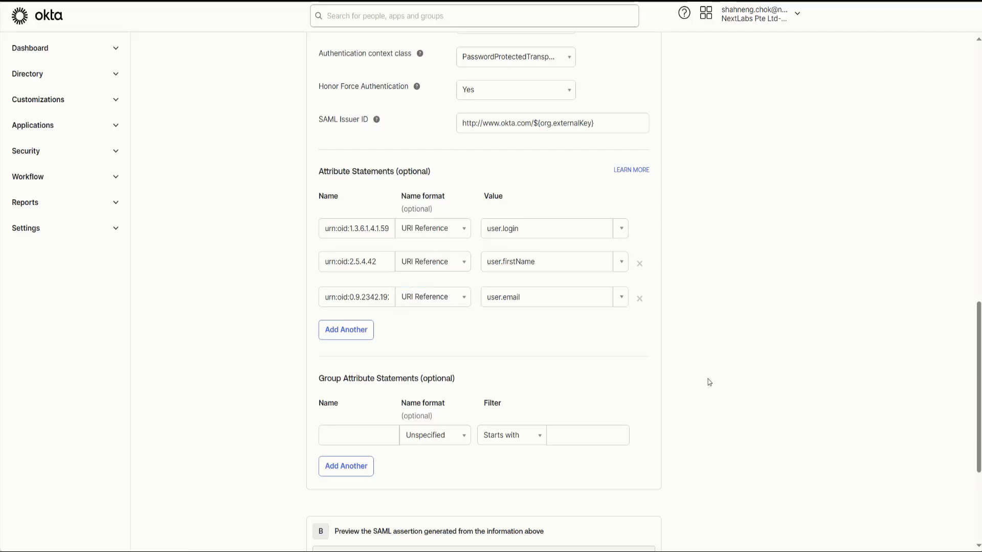
Step: Continue to the feedback stage, mark the integration as an internal app, and finish creating it
{"action": "scroll", "coordinate": [707, 379], "scroll_direction": "down", "scroll_amount": 4}
{"action": "left_click", "coordinate": [640, 465]}
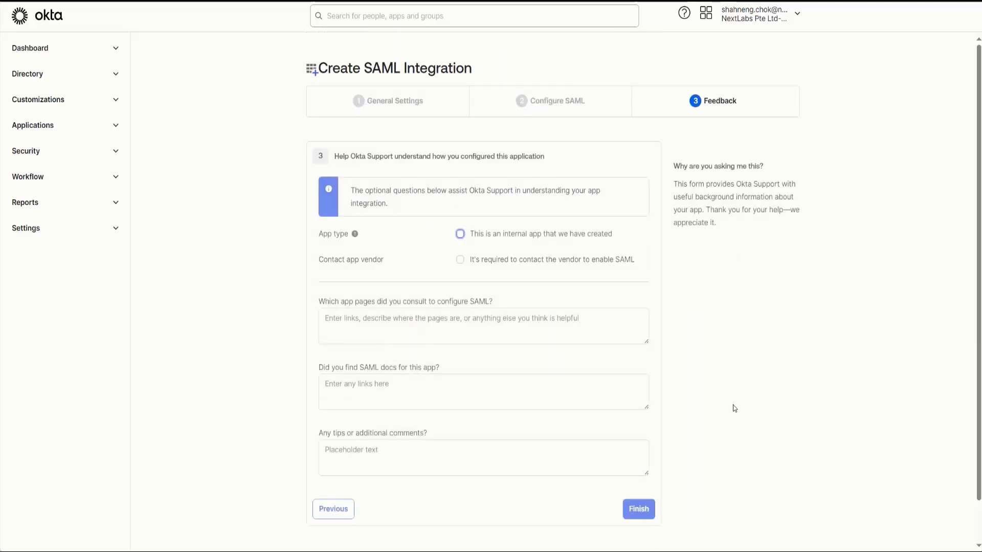
{"action": "left_click", "coordinate": [549, 234]}
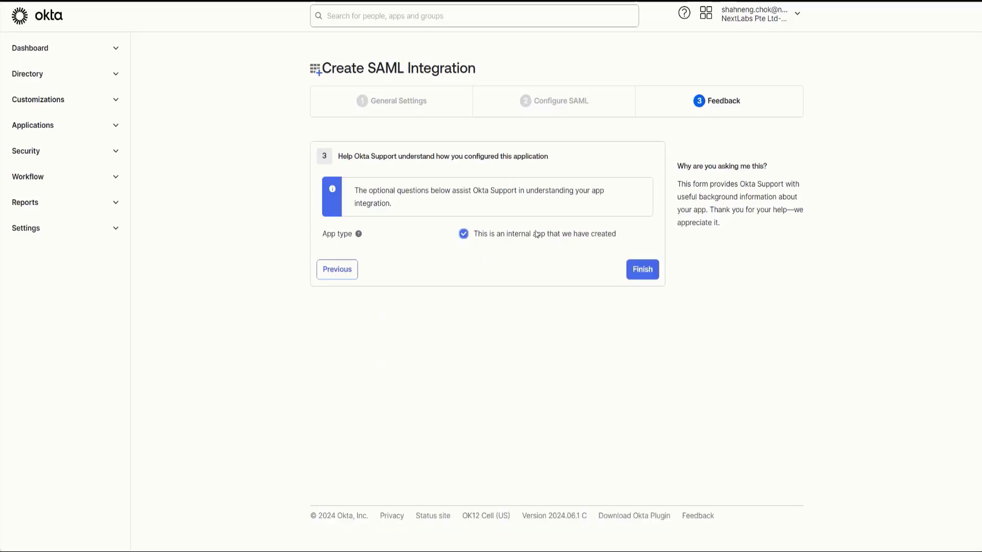
{"action": "left_click", "coordinate": [643, 270]}
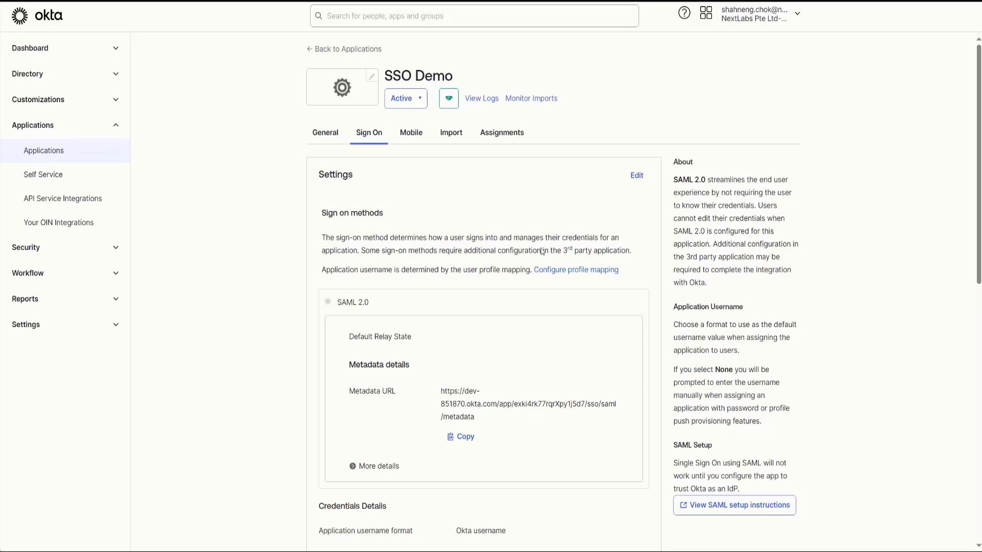
Step: View the user assignments of the SSO Demo application
{"action": "left_click", "coordinate": [503, 134]}
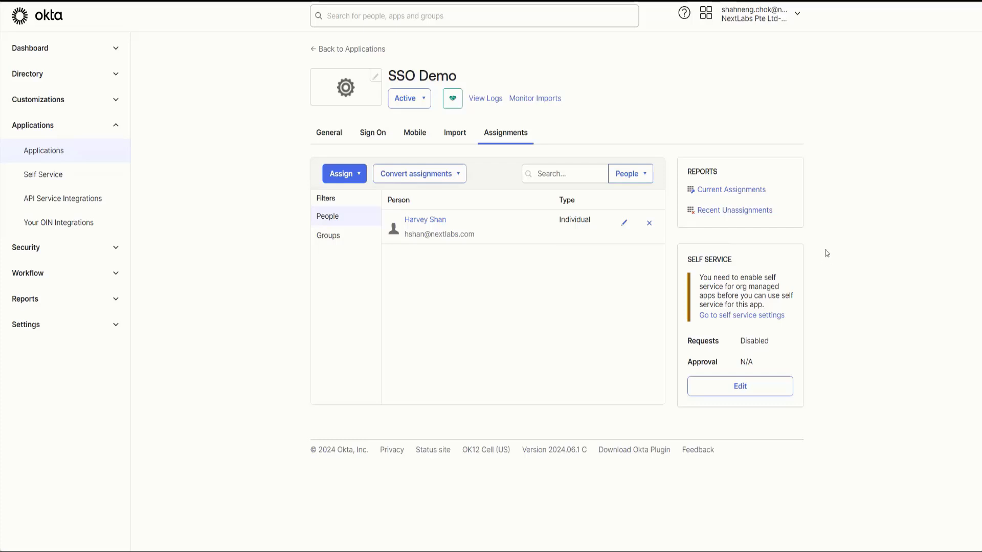
Step: Open the SAML setup instructions from the SSO Demo application's sign-on settings
{"action": "left_click", "coordinate": [376, 138]}
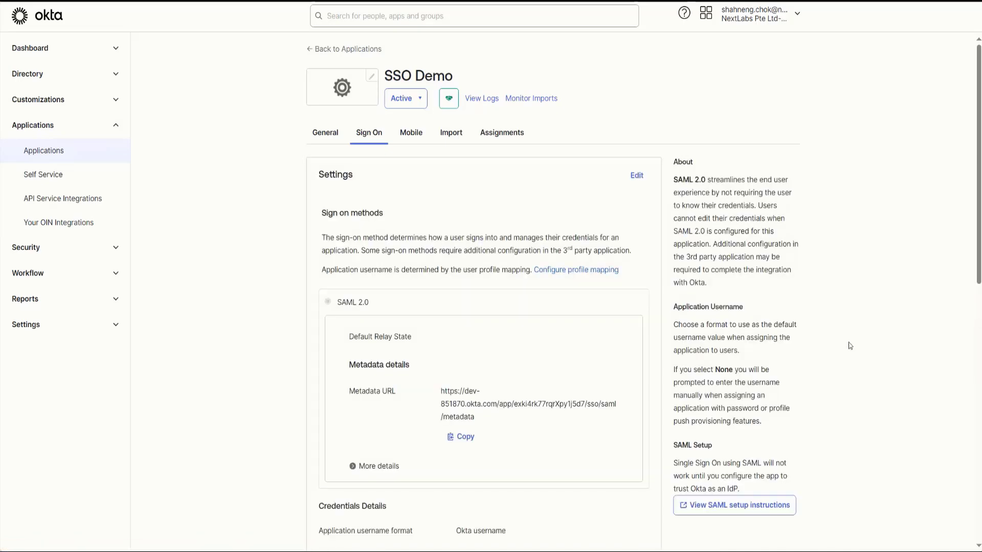
{"action": "scroll", "coordinate": [835, 349], "scroll_direction": "down", "scroll_amount": 5}
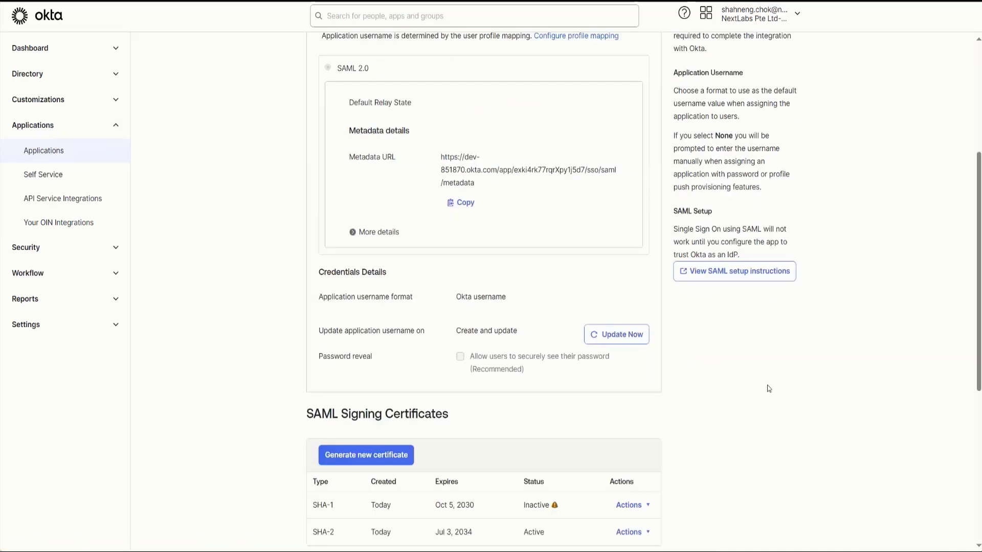
{"action": "left_click", "coordinate": [746, 274]}
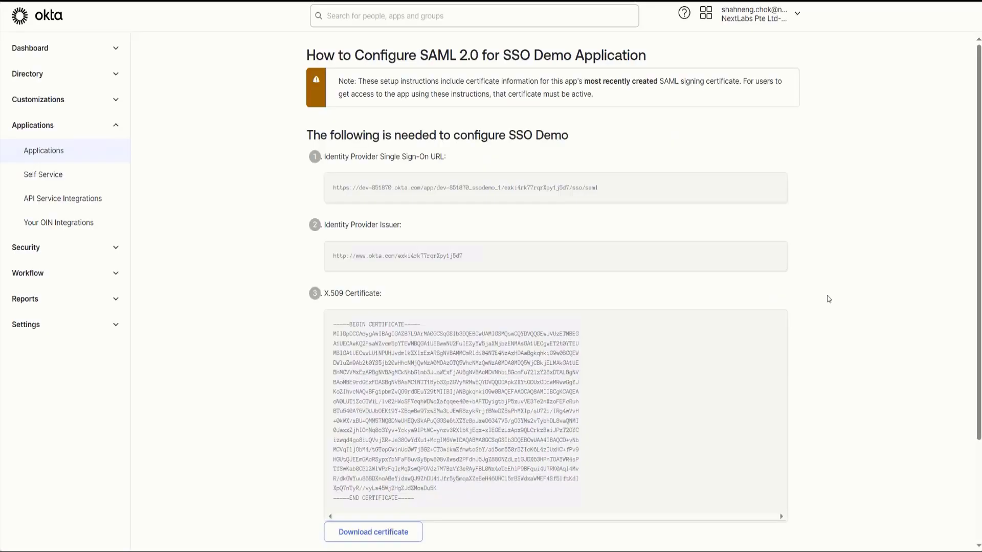
Step: Select the complete IDP metadata XML in the Optional section of the setup instructions, and show the desktop
{"action": "scroll", "coordinate": [828, 300], "scroll_direction": "down", "scroll_amount": 3}
{"action": "left_click_drag", "start_coordinate": [786, 486], "coordinate": [774, 543]}
{"action": "scroll", "coordinate": [852, 367], "scroll_direction": "down", "scroll_amount": 2}
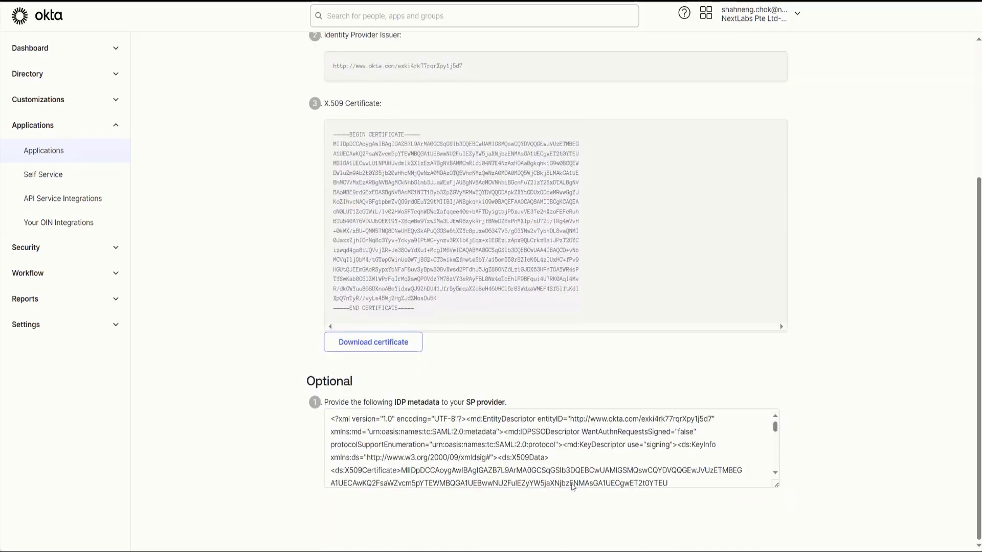
{"action": "left_click", "coordinate": [392, 445]}
{"action": "key", "text": "ctrl+a"}
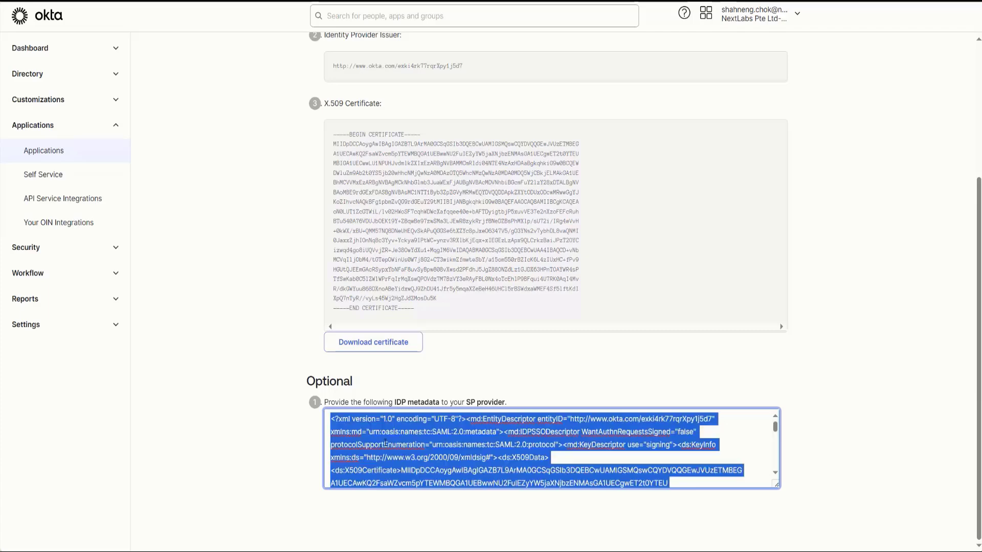
{"action": "left_click", "coordinate": [878, 350]}
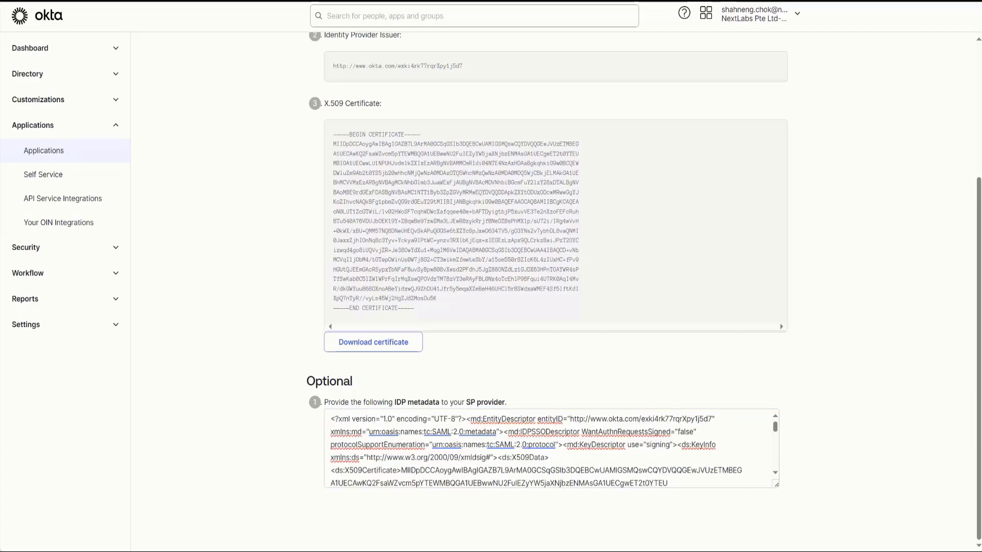
{"action": "key", "text": "super+d"}
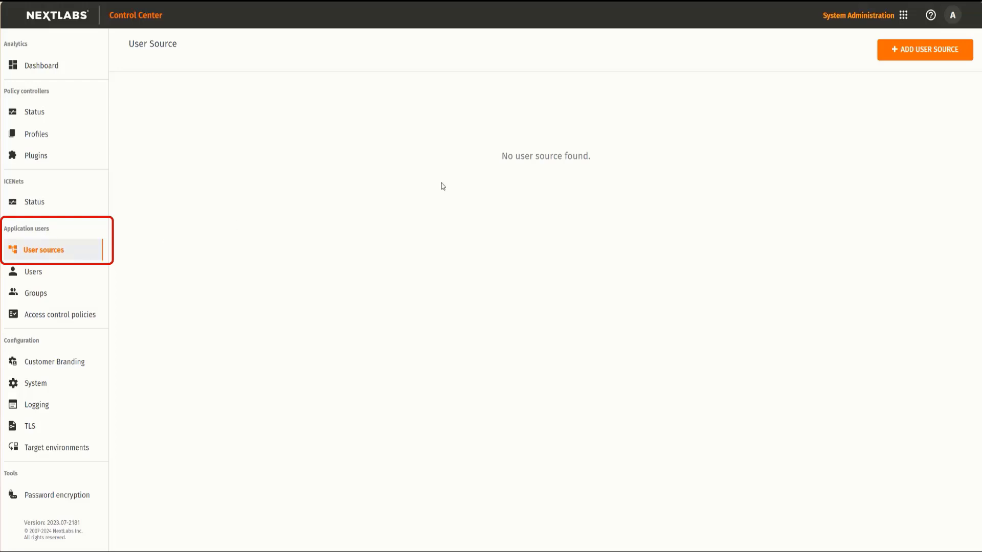
Step: In NextLabs Control Center, add a SAML 2.0 user source named SAML Demo with the service provider entity ID urn:mace:saml:pac4j.org
{"action": "left_click", "coordinate": [931, 52]}
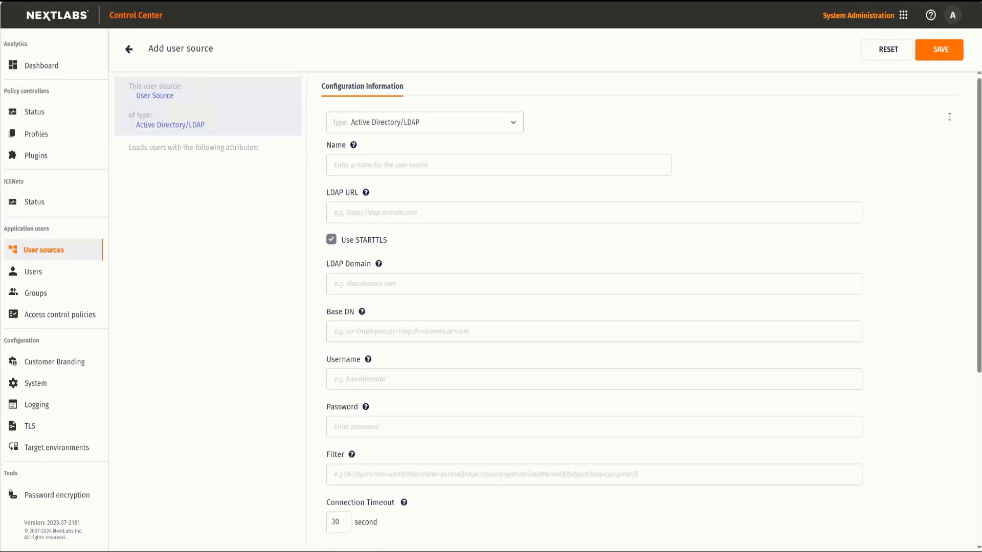
{"action": "left_click", "coordinate": [418, 126]}
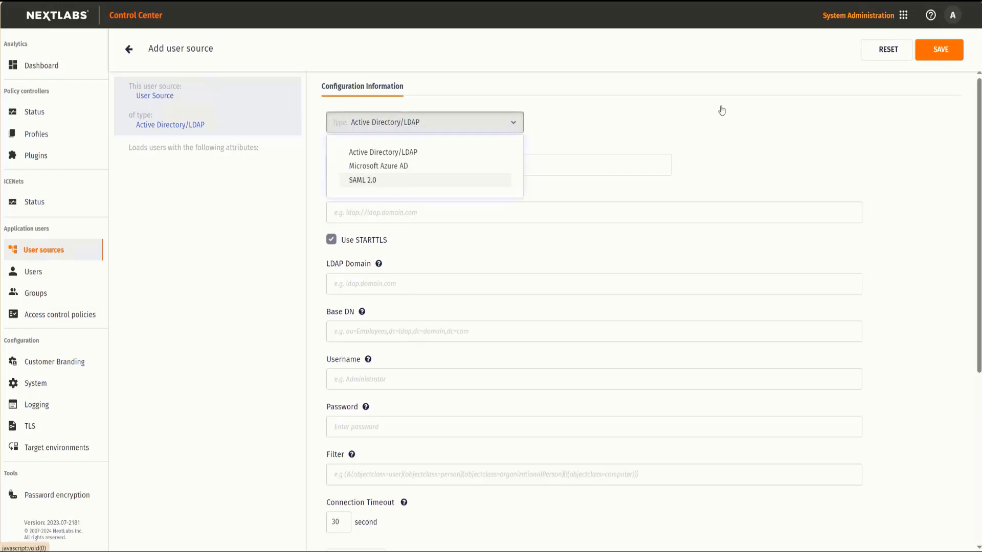
{"action": "key", "text": "Return"}
{"action": "left_click", "coordinate": [590, 166]}
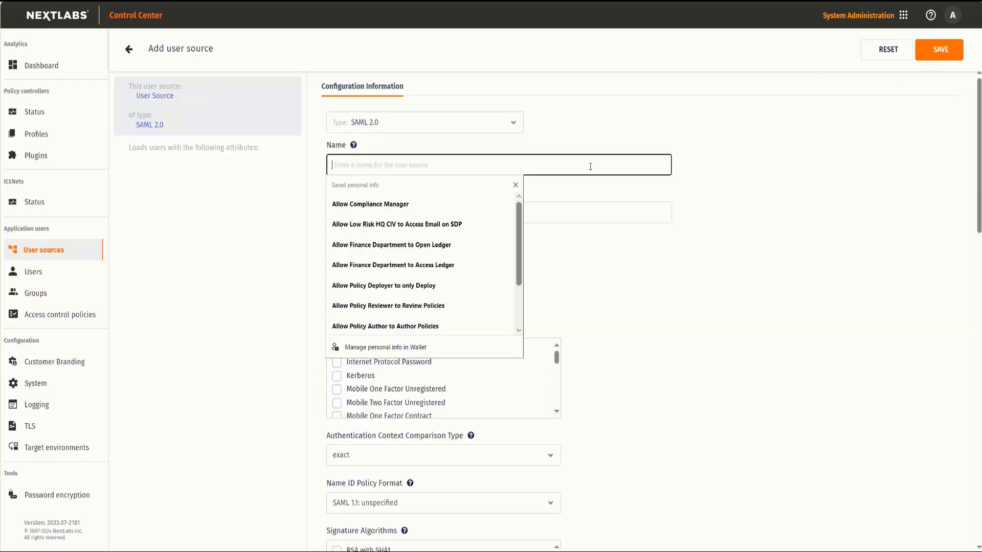
{"action": "type", "text": "SAML Demo"}
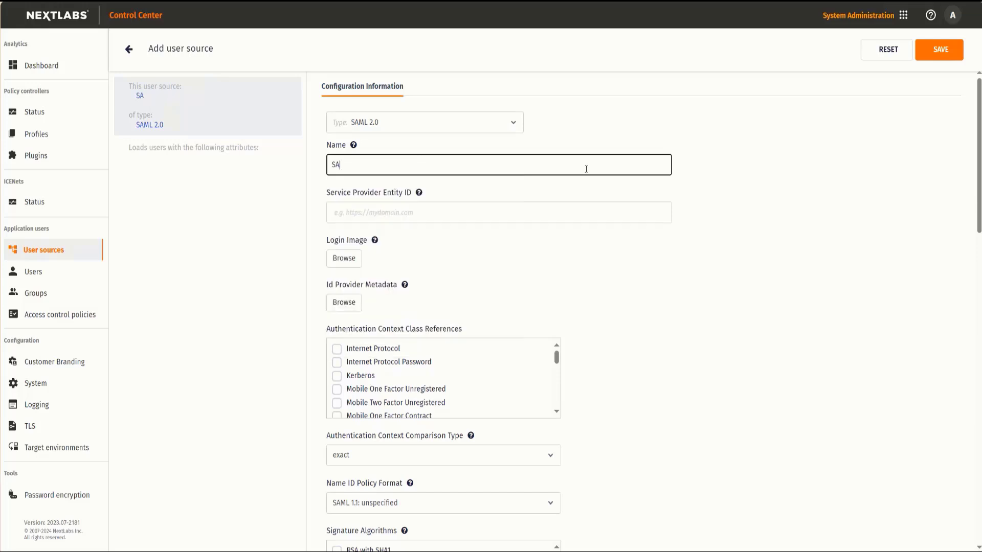
{"action": "left_click", "coordinate": [466, 211]}
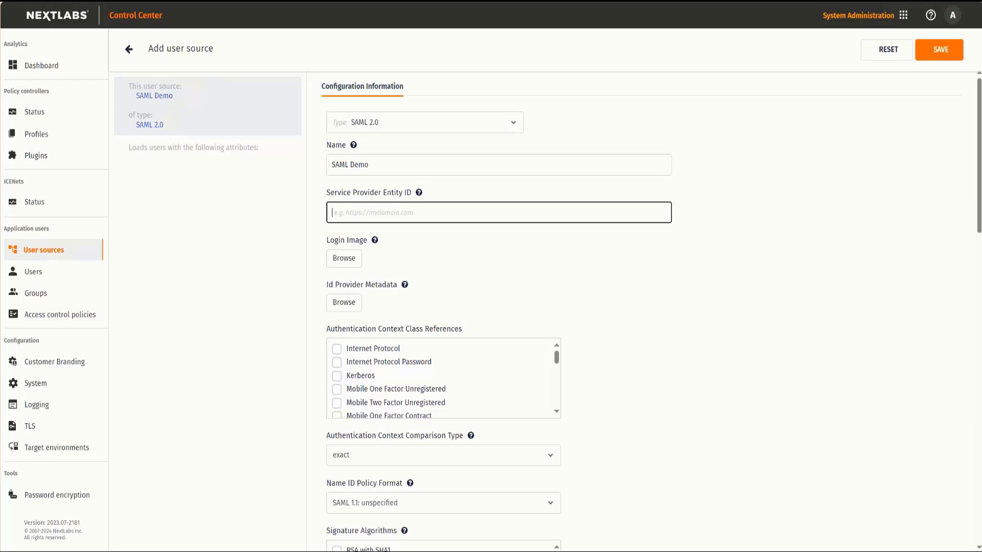
{"action": "type", "text": "urn:mace:saml:pac4j.org"}
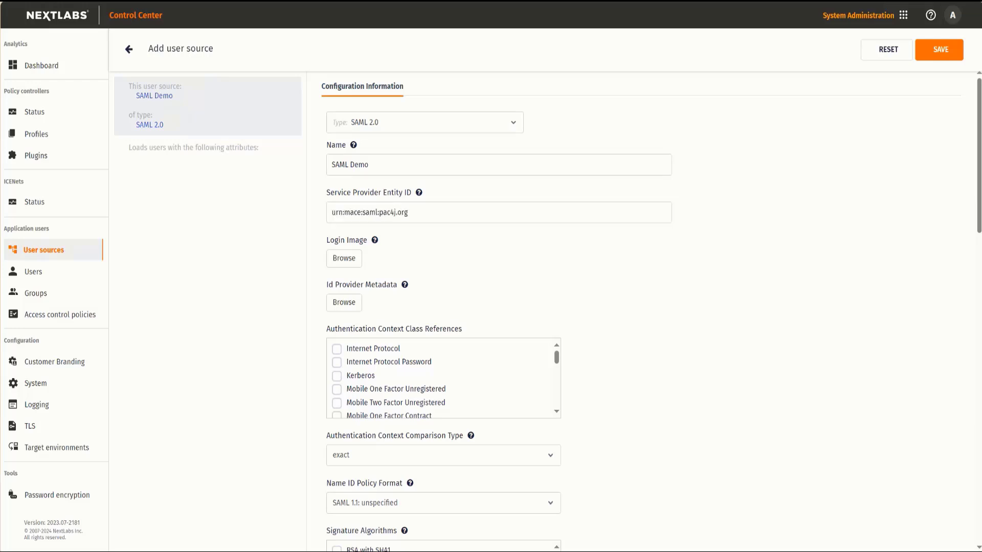
Step: Load Okta SSO.PNG from the Desktop as the login image and SSODemo.xml as the ID provider metadata
{"action": "left_click", "coordinate": [347, 262]}
{"action": "left_click", "coordinate": [51, 40]}
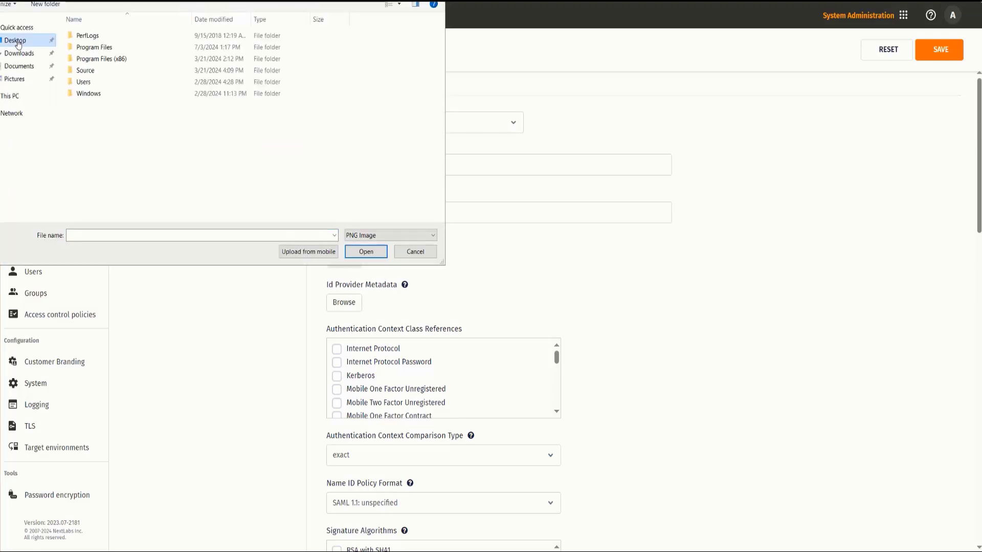
{"action": "double_click", "coordinate": [108, 37]}
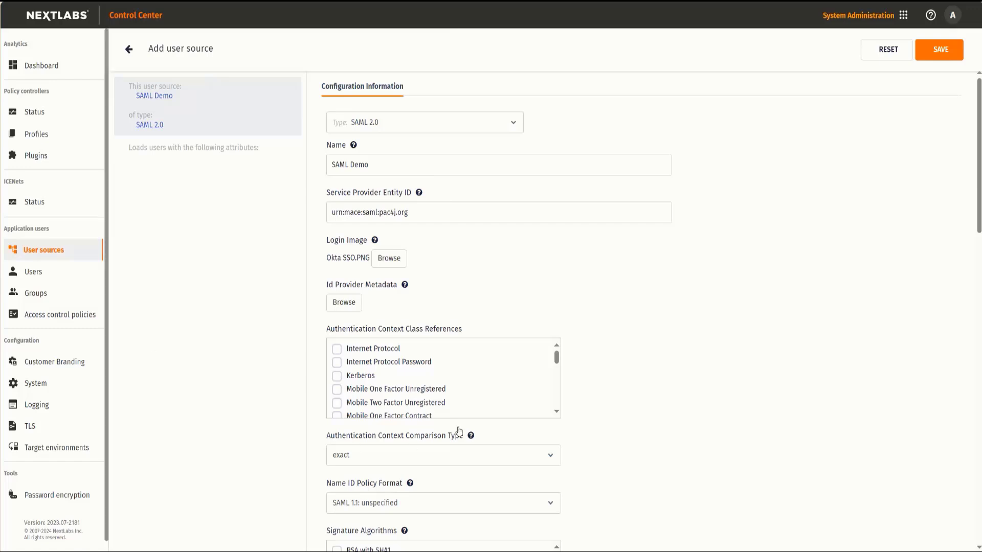
{"action": "left_click", "coordinate": [344, 304]}
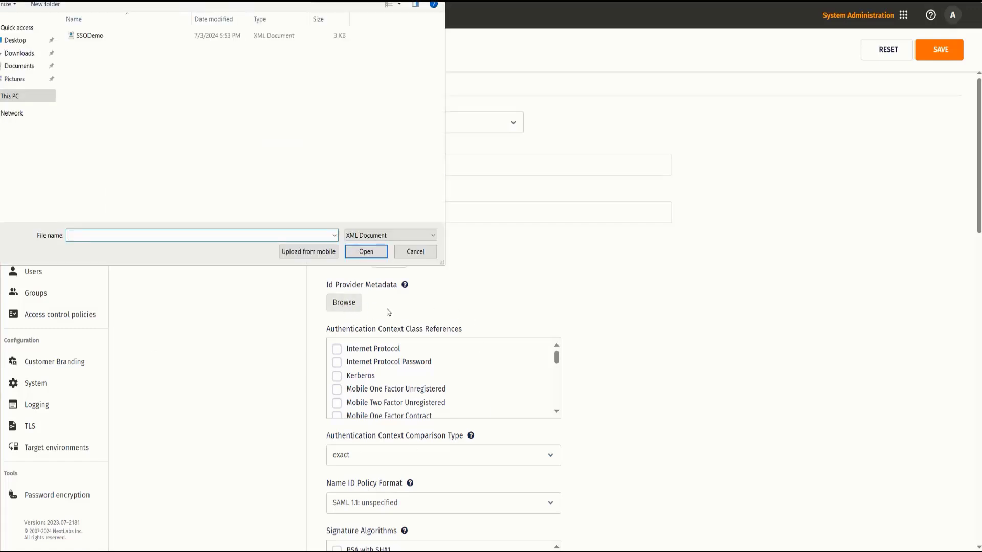
{"action": "left_click", "coordinate": [94, 39]}
{"action": "double_click", "coordinate": [94, 37]}
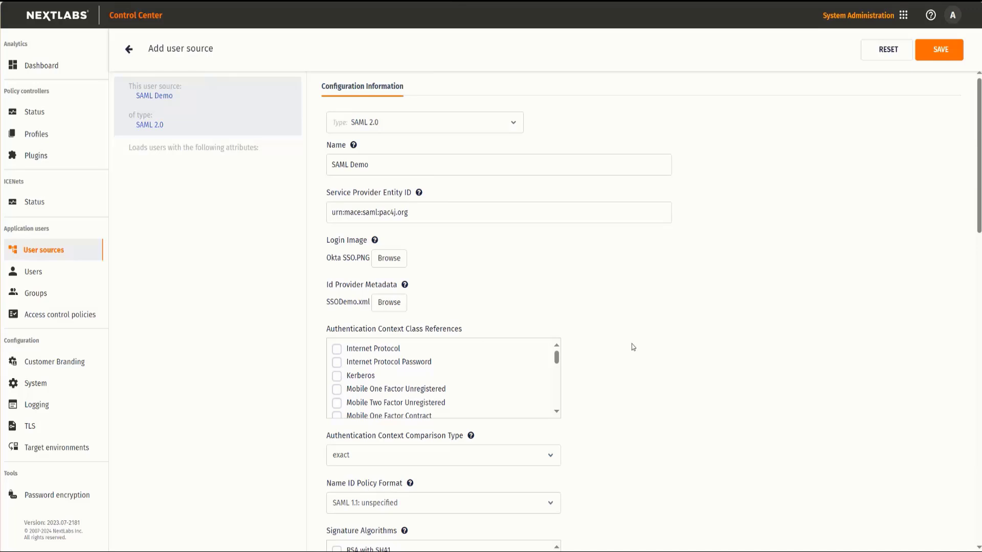
Step: Choose Password Protected Transport as the authentication context class reference
{"action": "scroll", "coordinate": [631, 344], "scroll_direction": "down", "scroll_amount": 3}
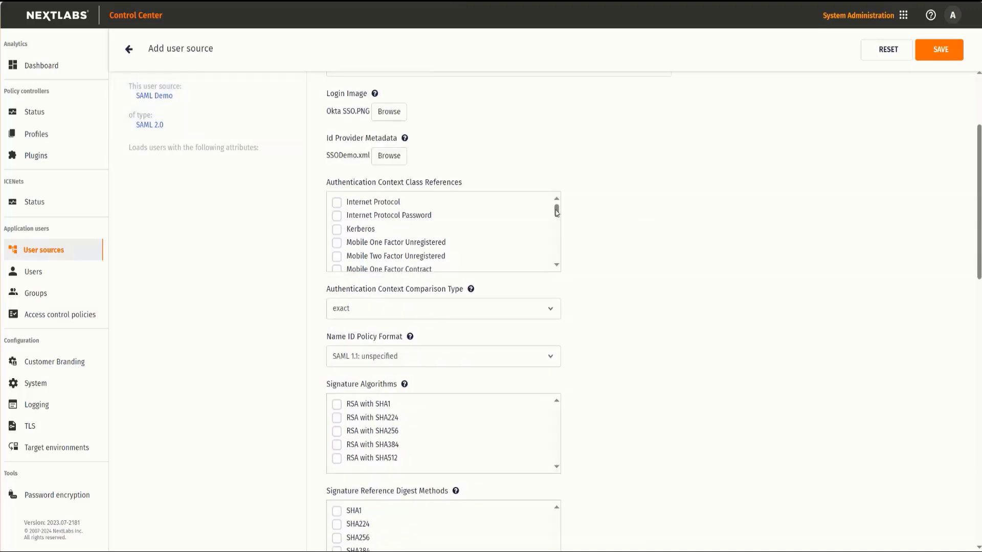
{"action": "scroll", "coordinate": [559, 218], "scroll_direction": "down", "scroll_amount": 1}
{"action": "scroll", "coordinate": [429, 247], "scroll_direction": "down", "scroll_amount": 1}
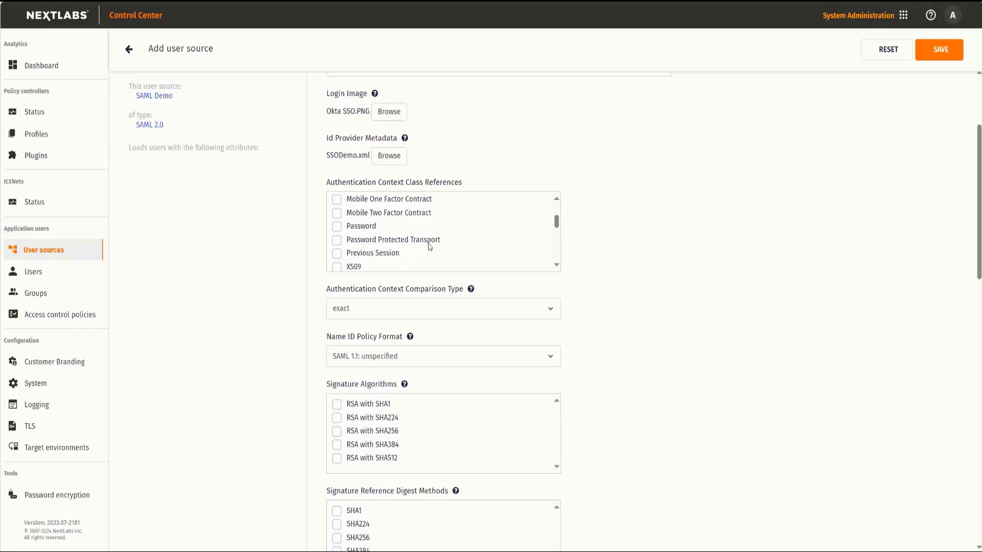
{"action": "left_click", "coordinate": [430, 240]}
Step: Enable RSA with SHA256 as the signature algorithm and SHA256 as the signature reference digest method
{"action": "left_click", "coordinate": [337, 433]}
{"action": "scroll", "coordinate": [428, 501], "scroll_direction": "down", "scroll_amount": 3}
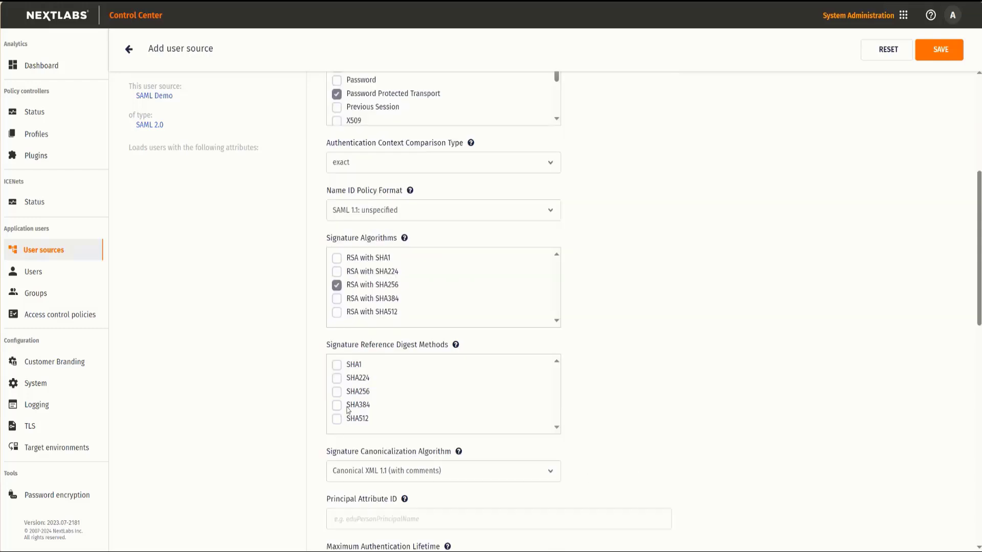
{"action": "left_click", "coordinate": [337, 392]}
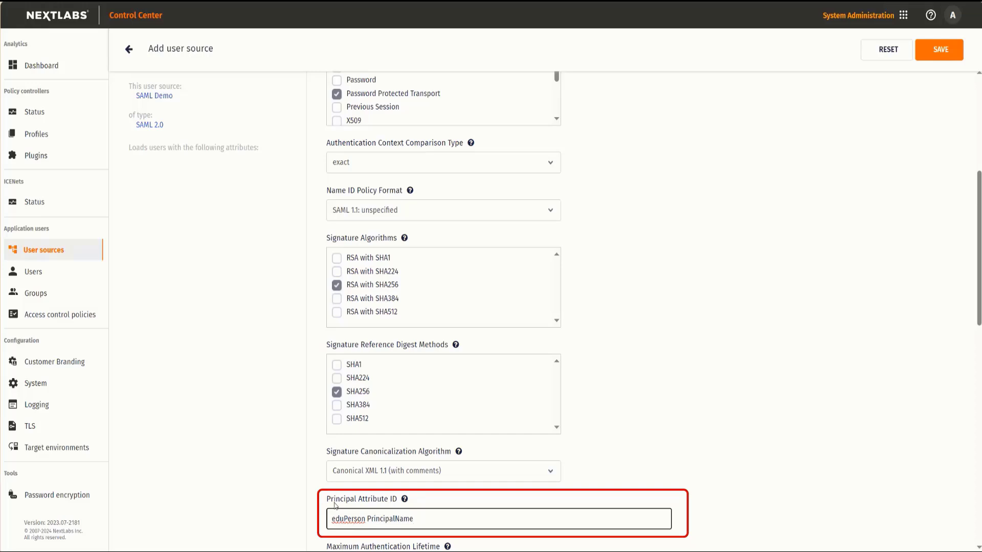
Step: Set the principal attribute ID to eduPersonPrincipalName
{"action": "key", "text": "BackSpace"}
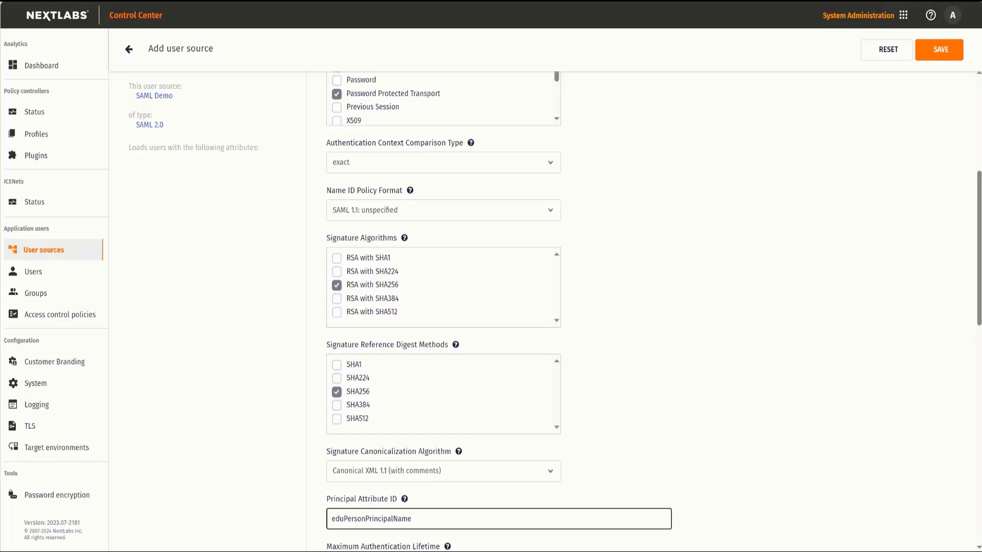
{"action": "left_click", "coordinate": [802, 323]}
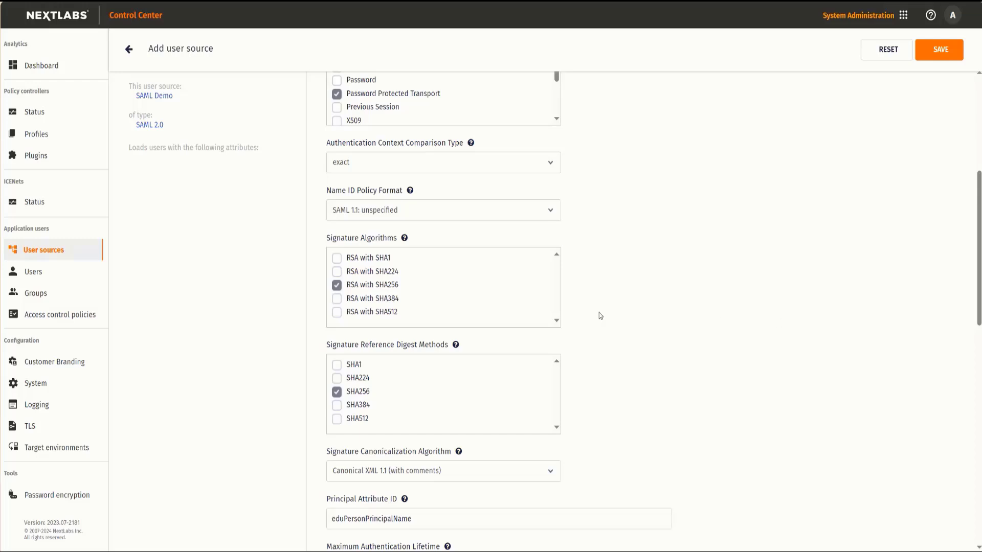
Step: Add a required user attribute named urn:oid:1.3.6.1.4.1.5923.1.1.1.6 with the friendly name eduPersonPrincipalName
{"action": "scroll", "coordinate": [598, 327], "scroll_direction": "down", "scroll_amount": 9}
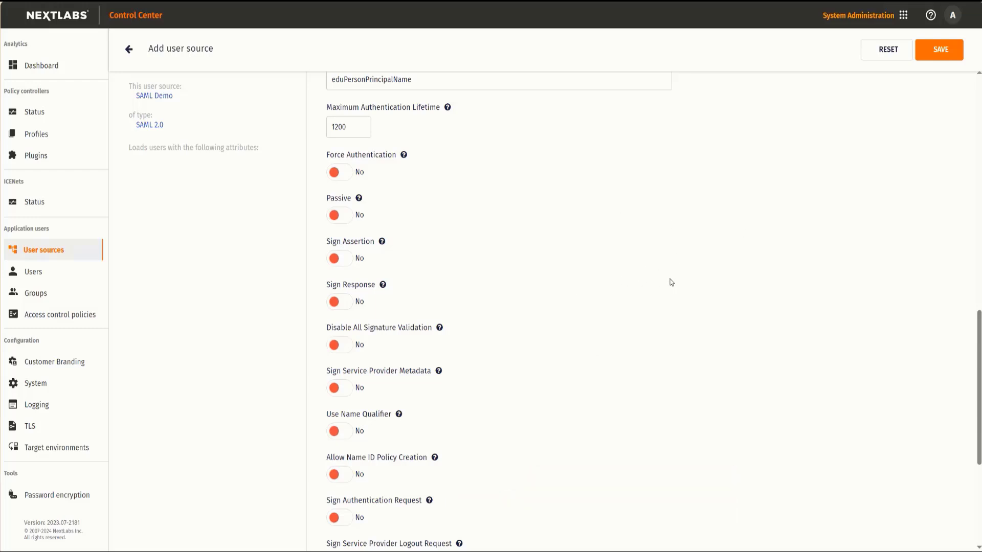
{"action": "scroll", "coordinate": [675, 361], "scroll_direction": "down", "scroll_amount": 5}
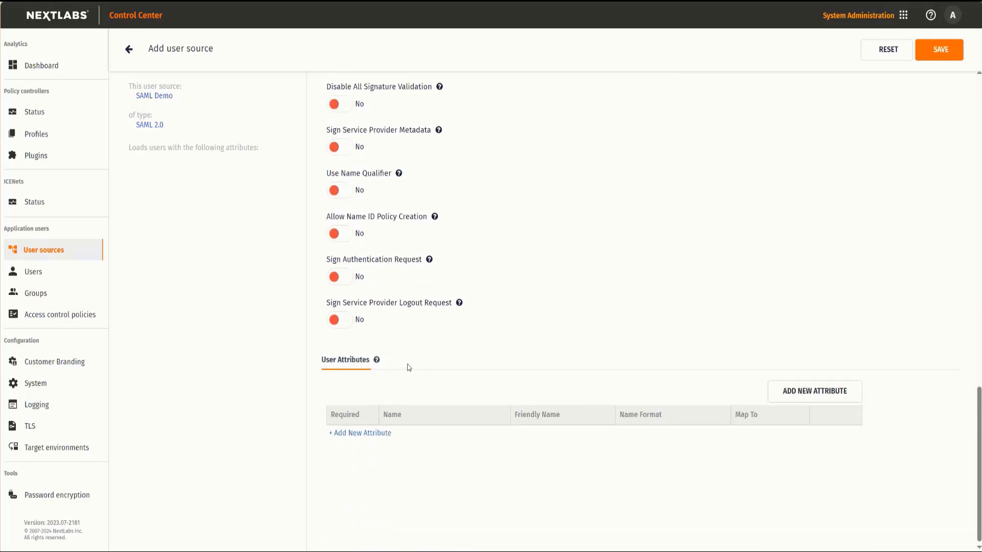
{"action": "left_click", "coordinate": [372, 434]}
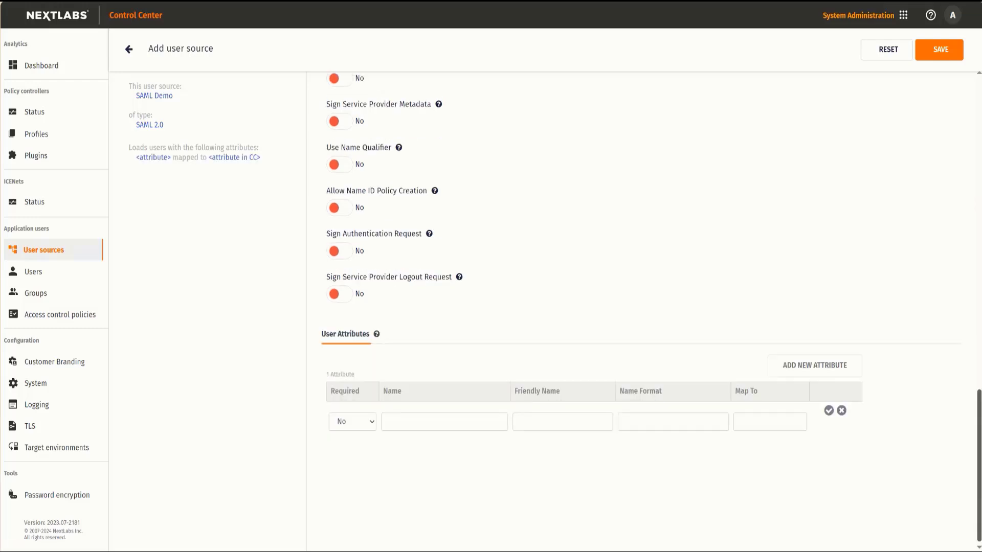
{"action": "left_click", "coordinate": [362, 427]}
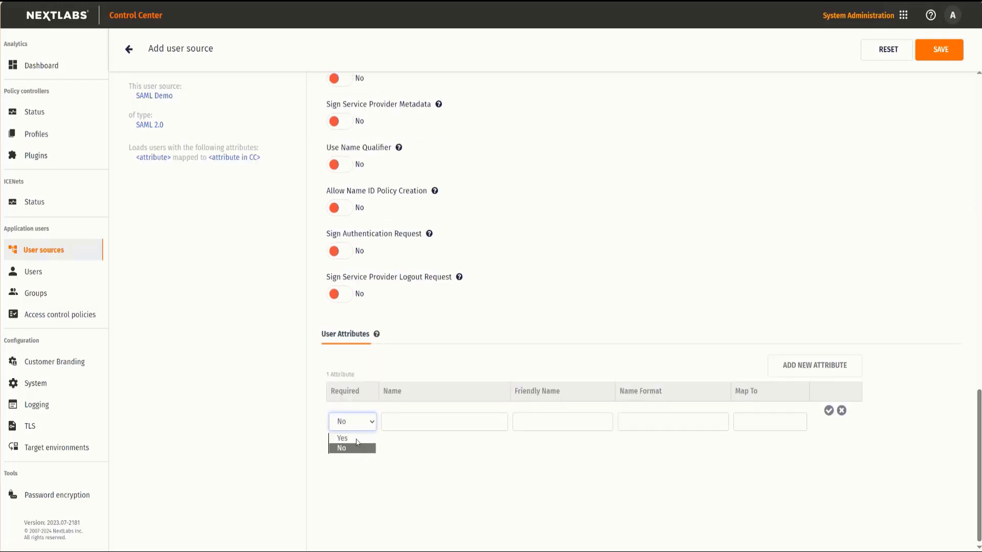
{"action": "left_click", "coordinate": [357, 439]}
{"action": "left_click", "coordinate": [413, 422]}
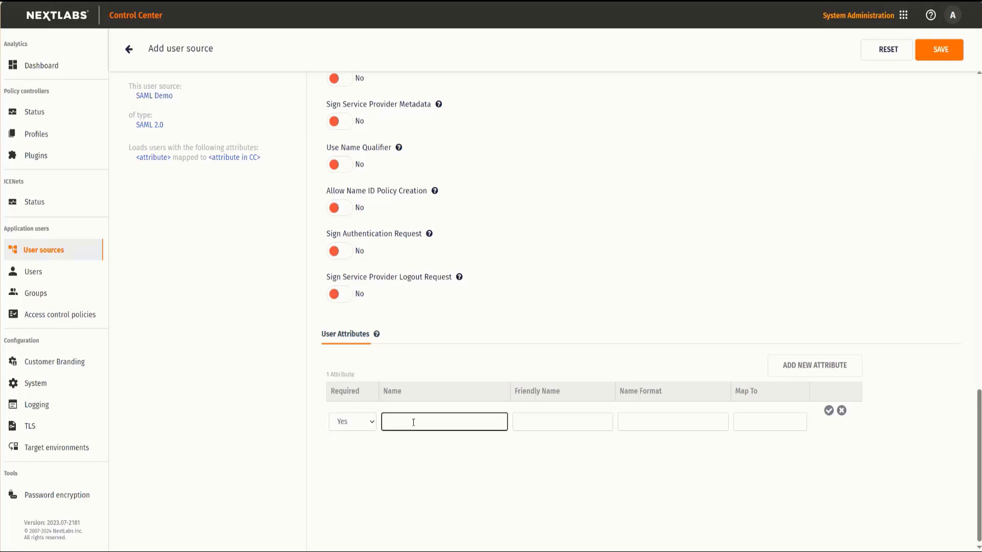
{"action": "type", "text": "urn:oid:1.3.6.1.4.1.5923.1.1.1.6"}
{"action": "left_click", "coordinate": [571, 424]}
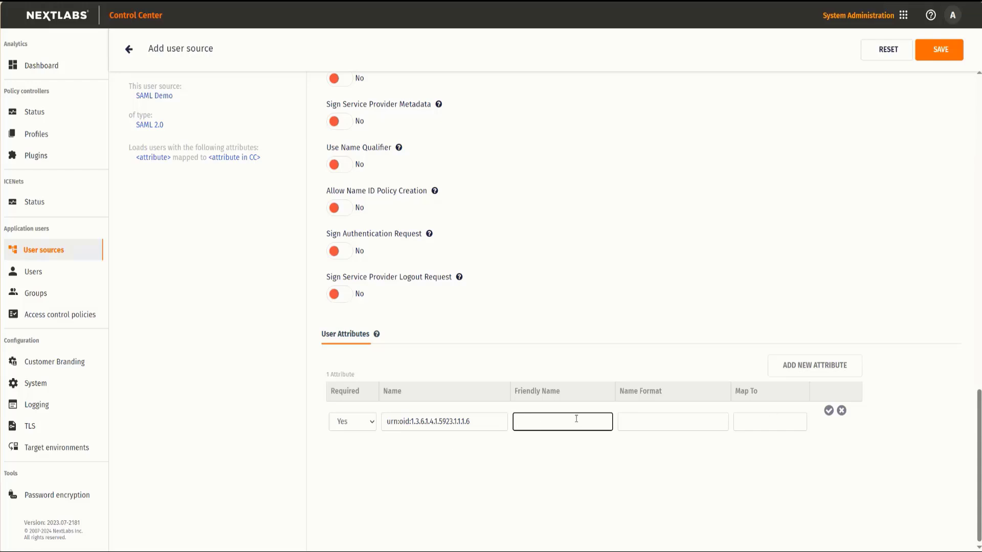
{"action": "type", "text": "eduPersonPrincipalName"}
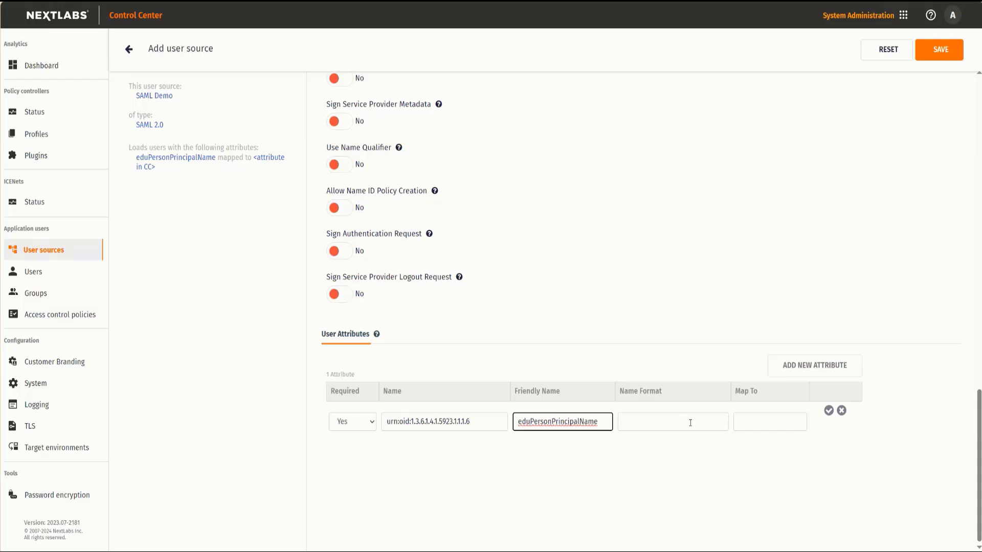
Step: Give the new attribute the name format urn:oasis:names:tc:SAML:2.0:attrname-format:uri, map it to username, and add it to the attribute table
{"action": "left_click", "coordinate": [696, 425]}
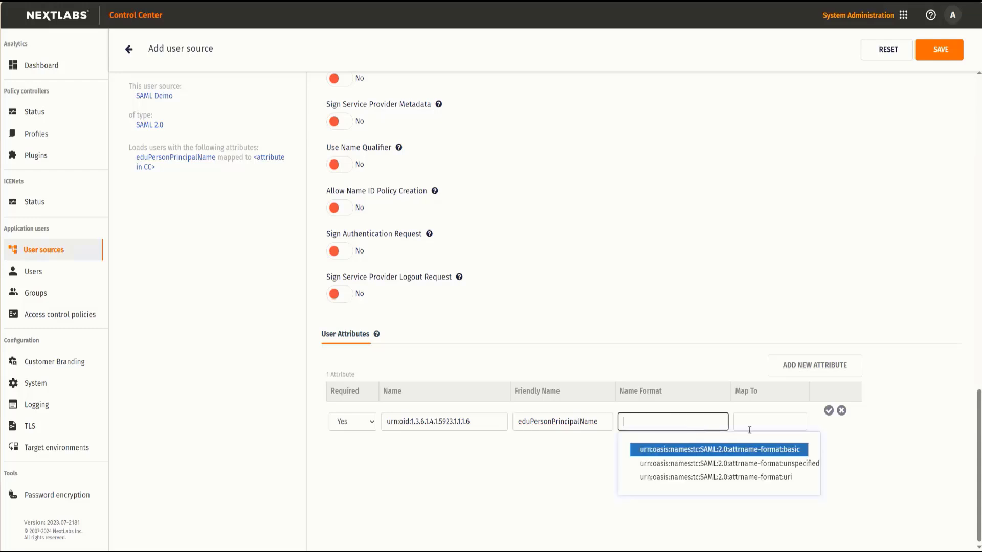
{"action": "key", "text": "Down"}
{"action": "key", "text": "Down"}
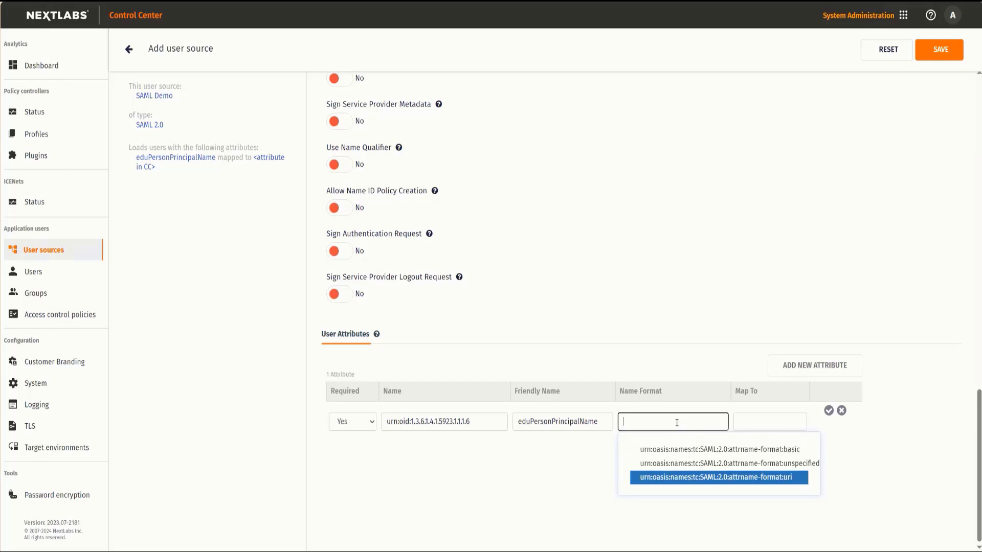
{"action": "key", "text": "Return"}
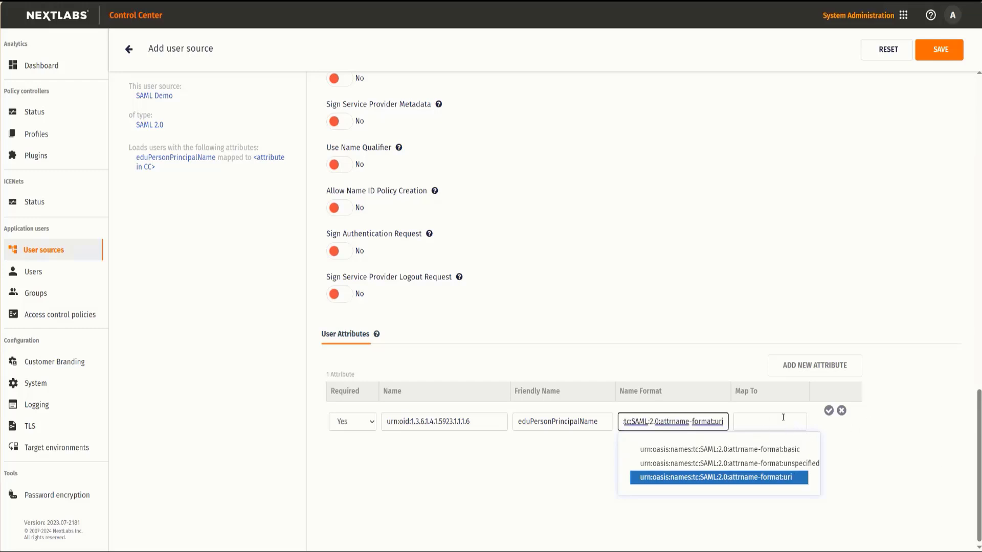
{"action": "left_click", "coordinate": [783, 418]}
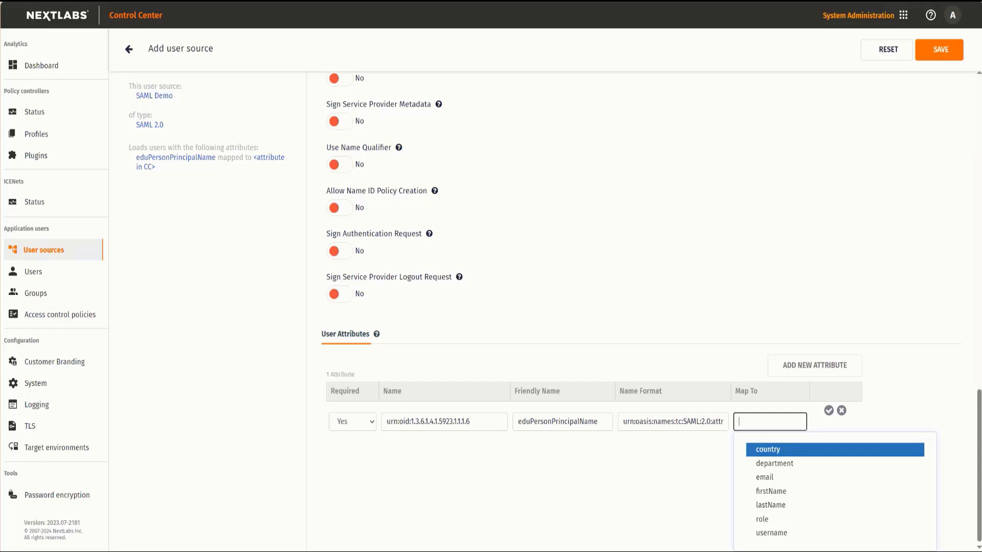
{"action": "type", "text": "username"}
{"action": "left_click", "coordinate": [828, 410]}
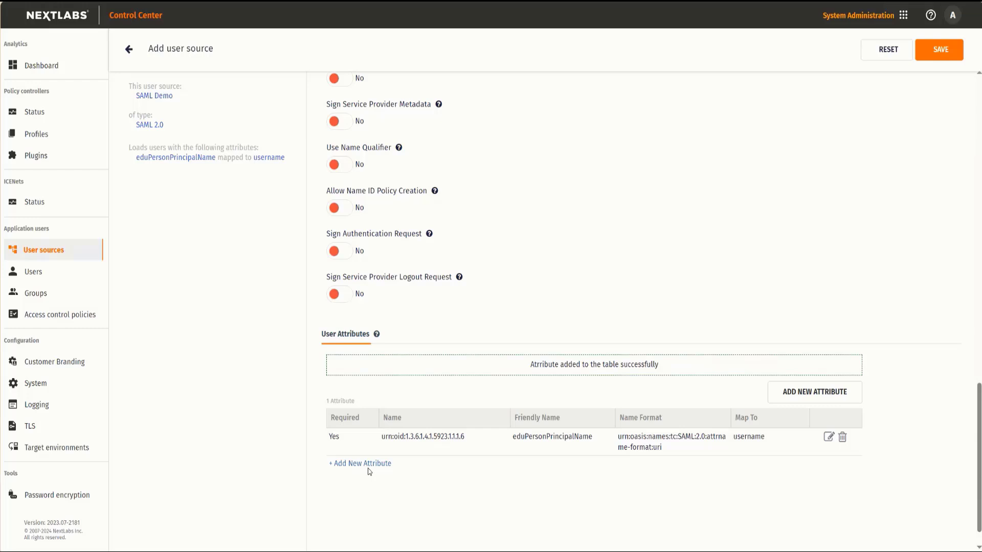
Step: Start a second user attribute in the User Attributes table and mark it as required
{"action": "left_click", "coordinate": [364, 463]}
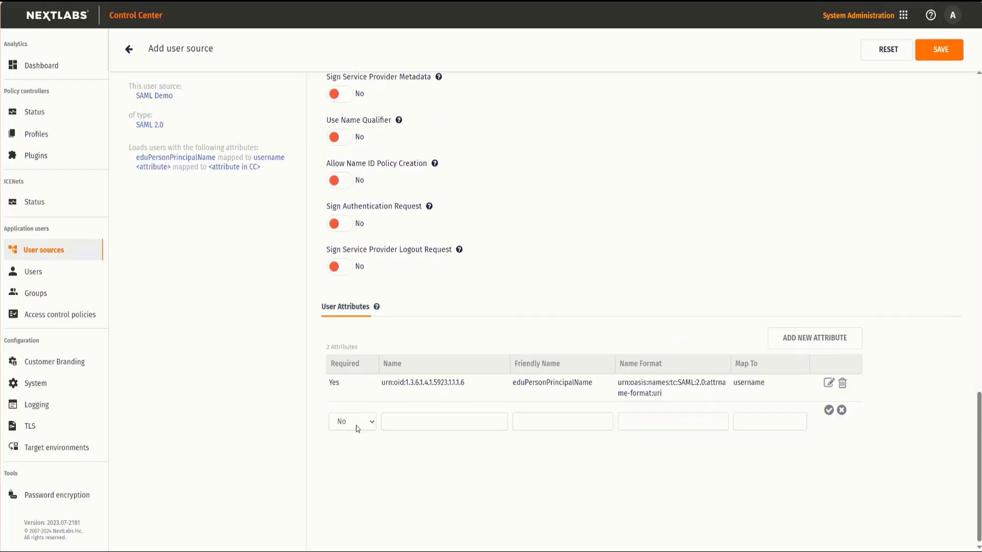
{"action": "left_click", "coordinate": [361, 425]}
{"action": "left_click", "coordinate": [358, 437]}
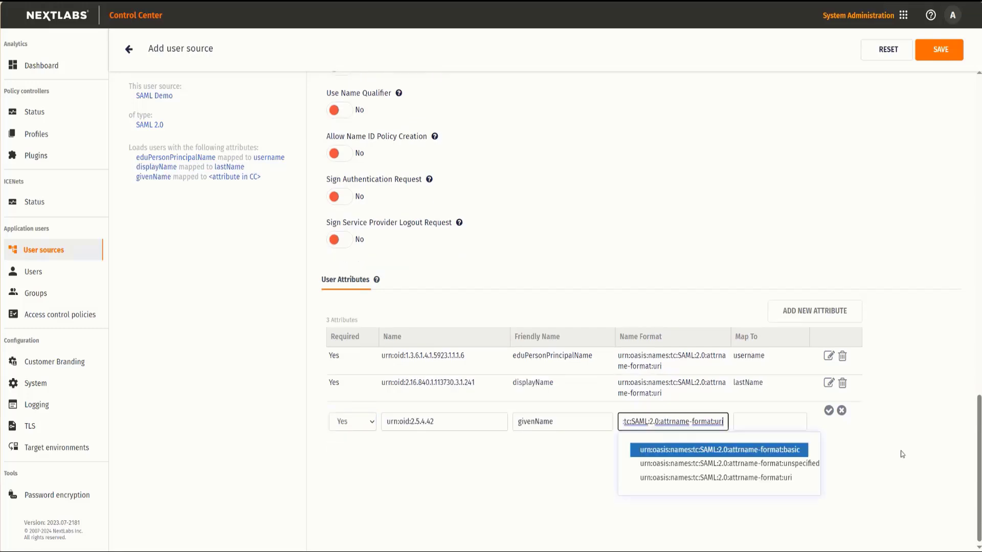
Step: Map the givenName attribute to firstName, add it to the attribute table, and save the user source
{"action": "left_click", "coordinate": [779, 422]}
{"action": "type", "text": "firstName"}
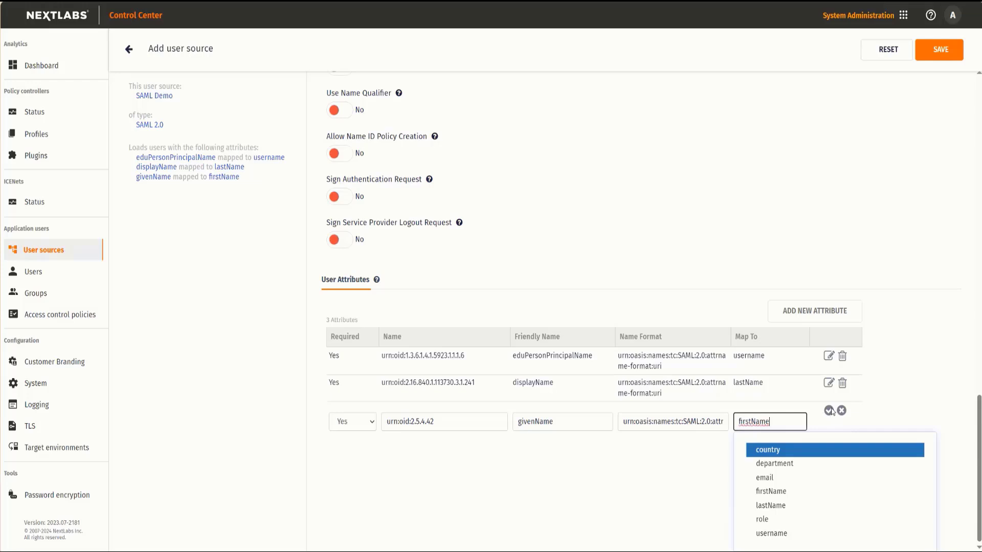
{"action": "left_click", "coordinate": [829, 411]}
{"action": "scroll", "coordinate": [741, 305], "scroll_direction": "up", "scroll_amount": 15}
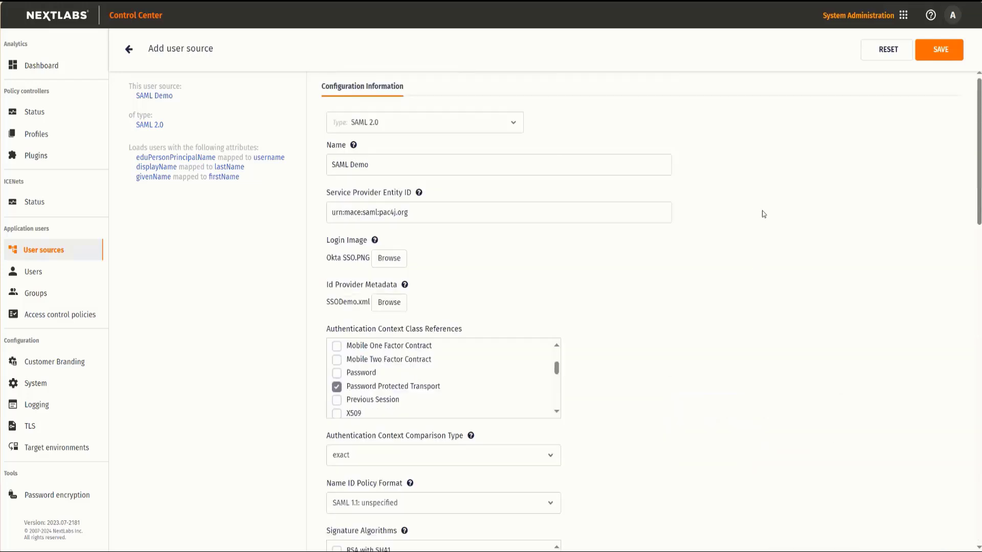
{"action": "left_click", "coordinate": [940, 53]}
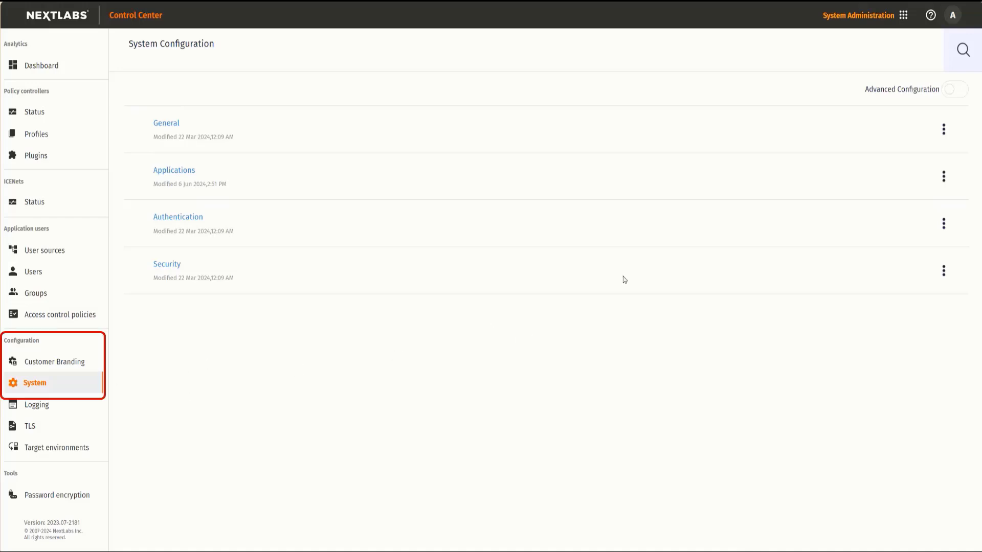
Step: Enable Advanced Configuration for the system and open the Security settings at the Cross Origin Resource Sharing section
{"action": "left_click", "coordinate": [955, 91]}
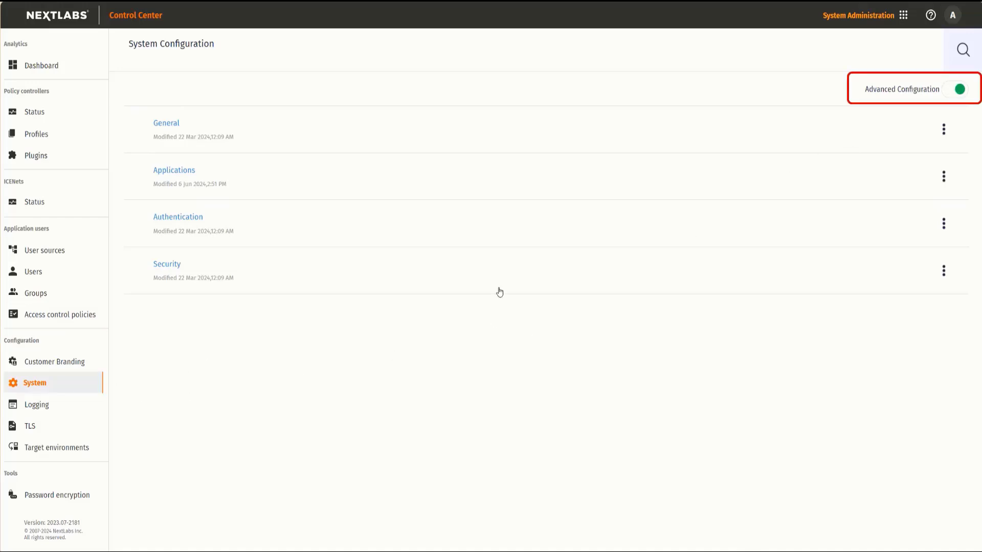
{"action": "left_click", "coordinate": [171, 268]}
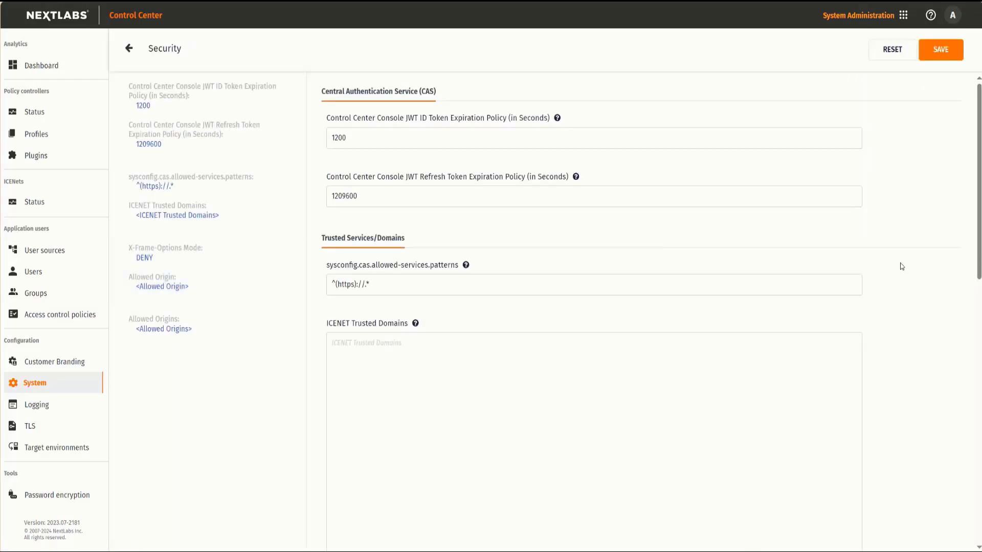
{"action": "scroll", "coordinate": [901, 267], "scroll_direction": "down", "scroll_amount": 10}
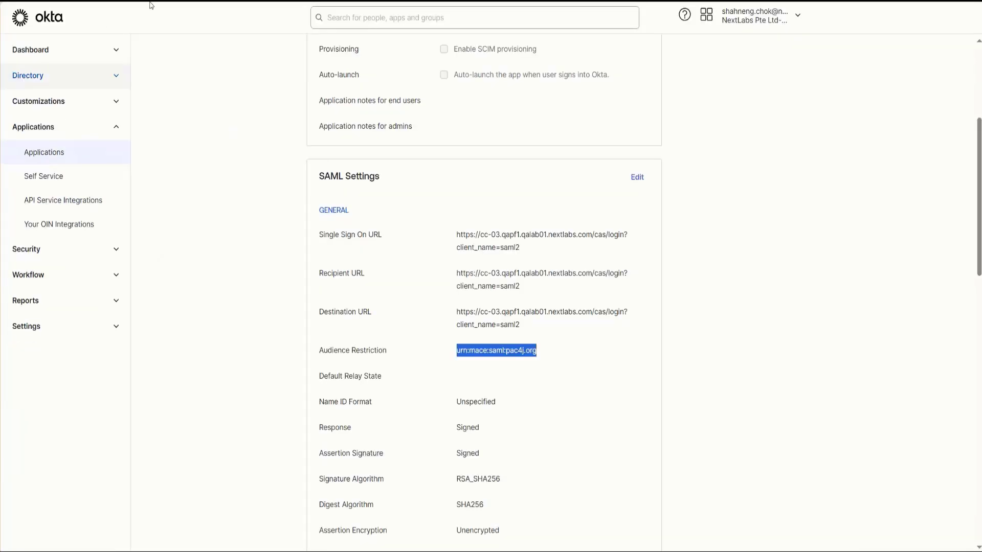
{"action": "key", "text": "ctrl+l"}
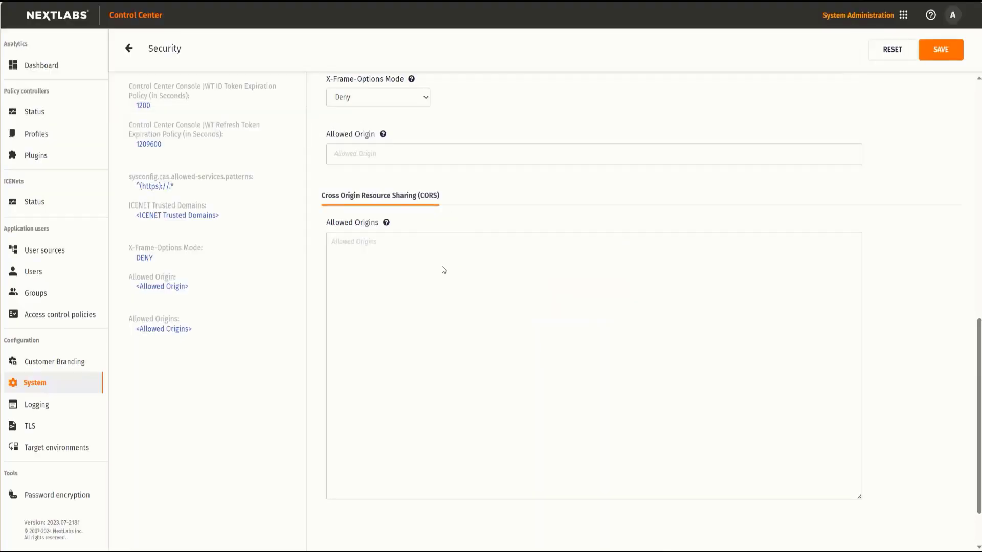
{"action": "left_click", "coordinate": [442, 267]}
{"action": "type", "text": "https://dev-851870-admin.okta.com"}
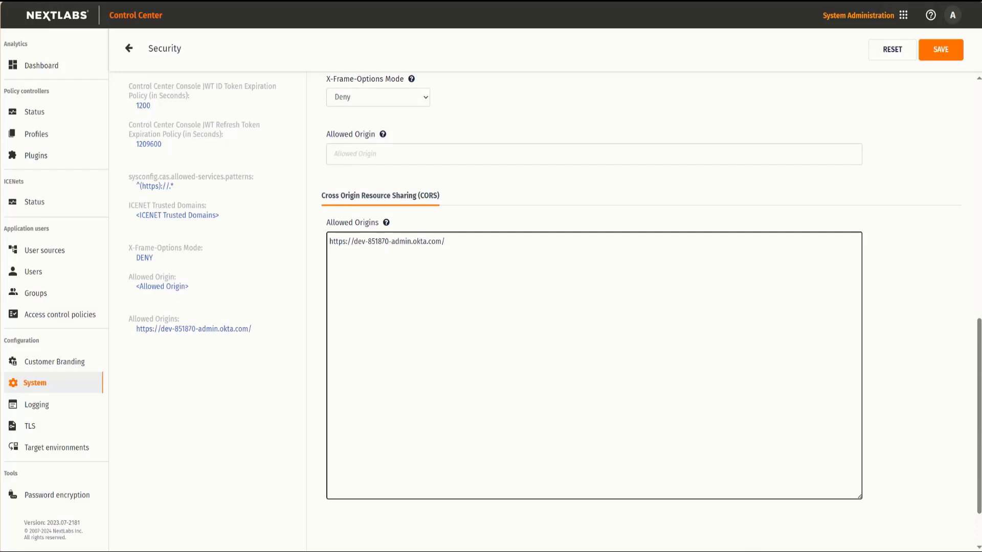
{"action": "left_click", "coordinate": [944, 51]}
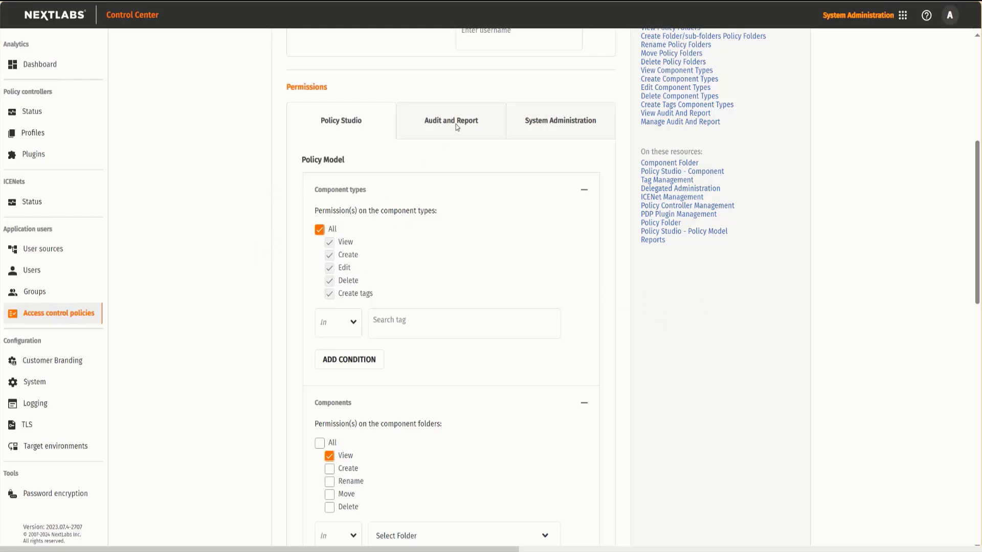
Step: Review the access control policy's System Administration permissions, including those for Policy Controllers
{"action": "left_click", "coordinate": [561, 122]}
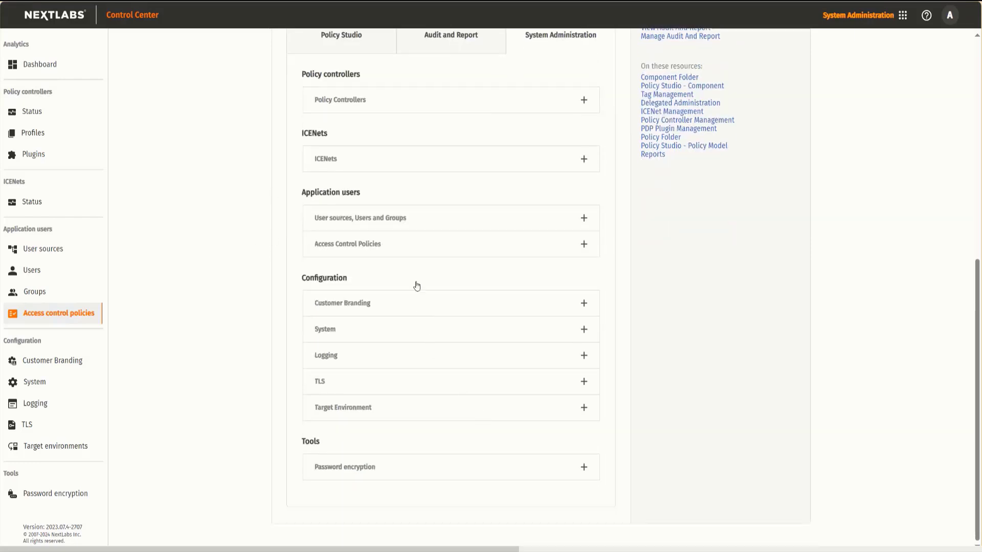
{"action": "left_click", "coordinate": [381, 103]}
{"action": "left_click", "coordinate": [390, 103]}
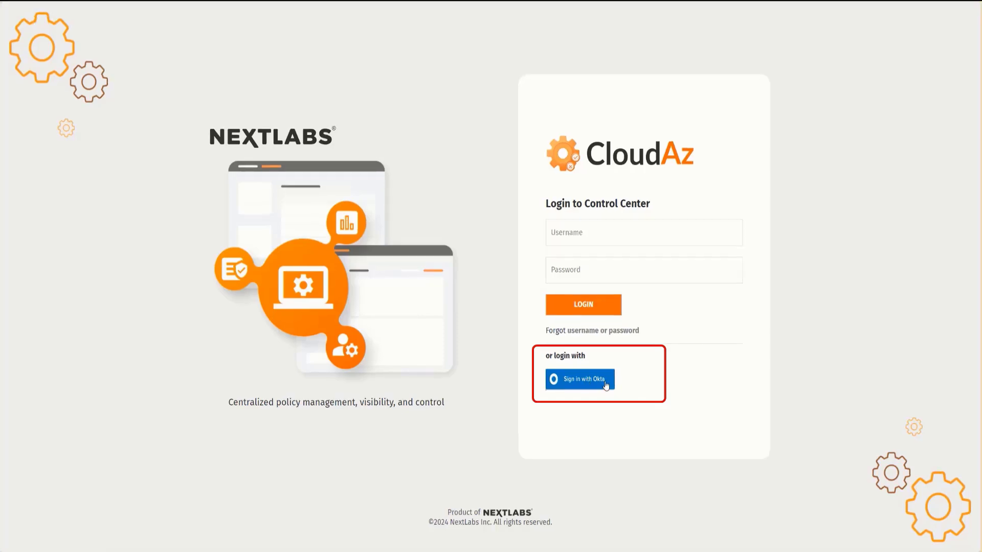
Step: Log in to Control Center through Okta with the prefilled account credentials and open Policy Studio
{"action": "left_click", "coordinate": [605, 385]}
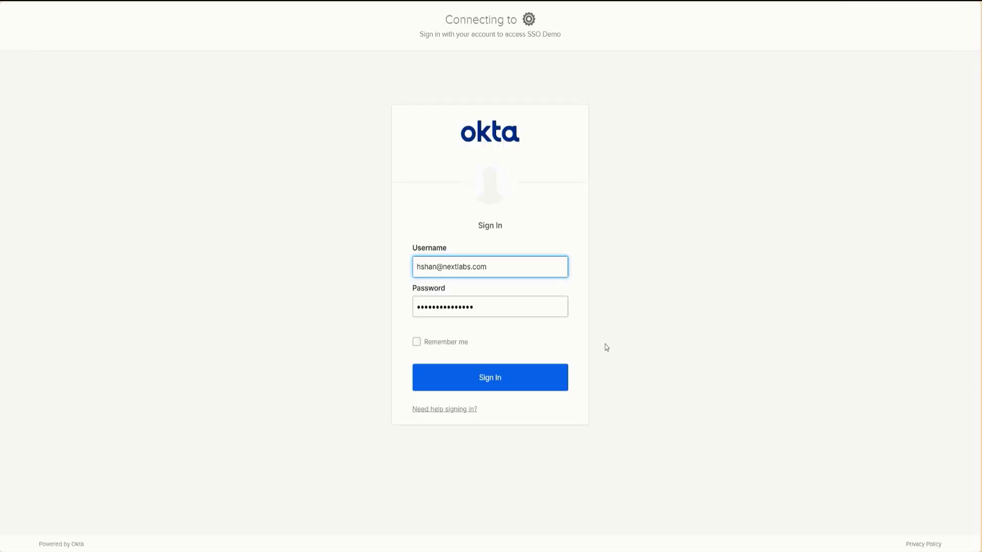
{"action": "left_click", "coordinate": [494, 376]}
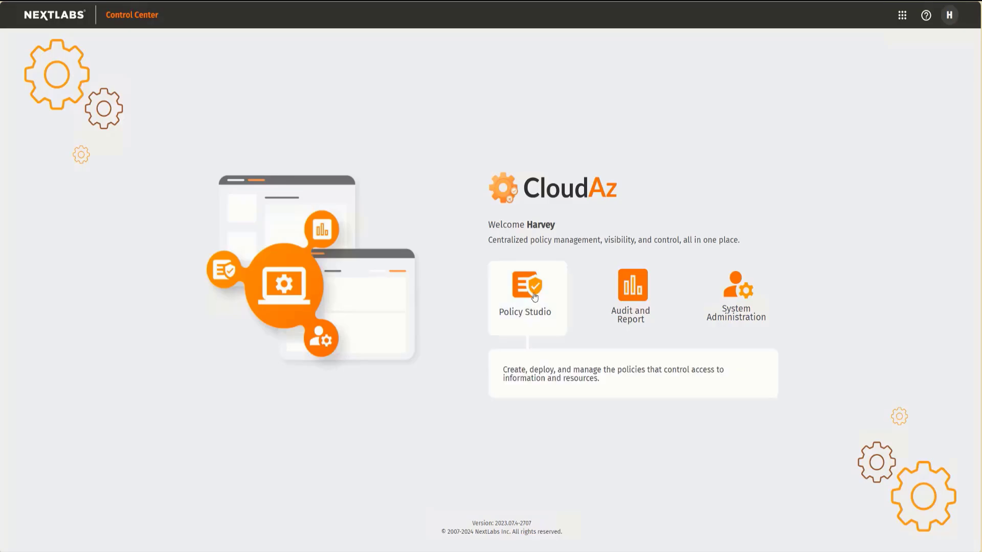
{"action": "left_click", "coordinate": [534, 297]}
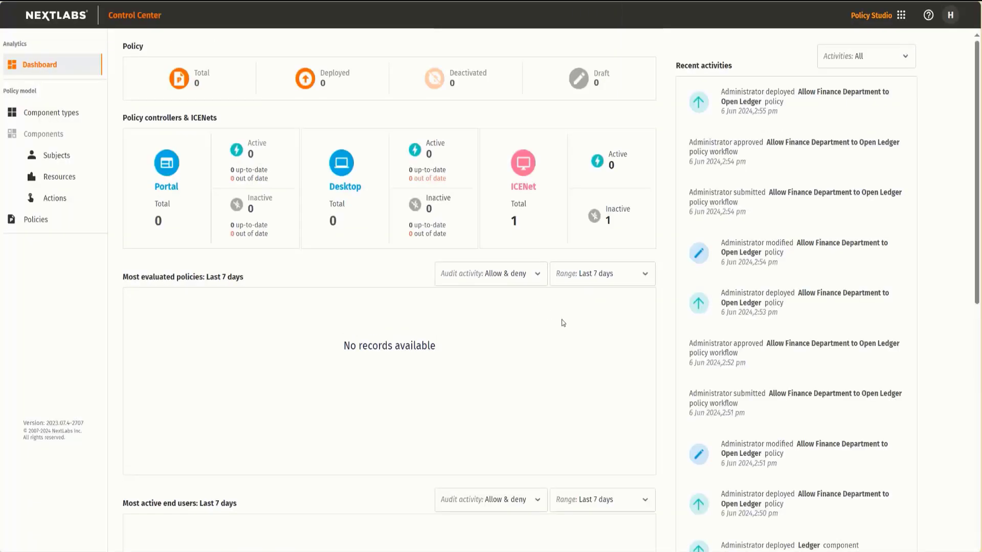